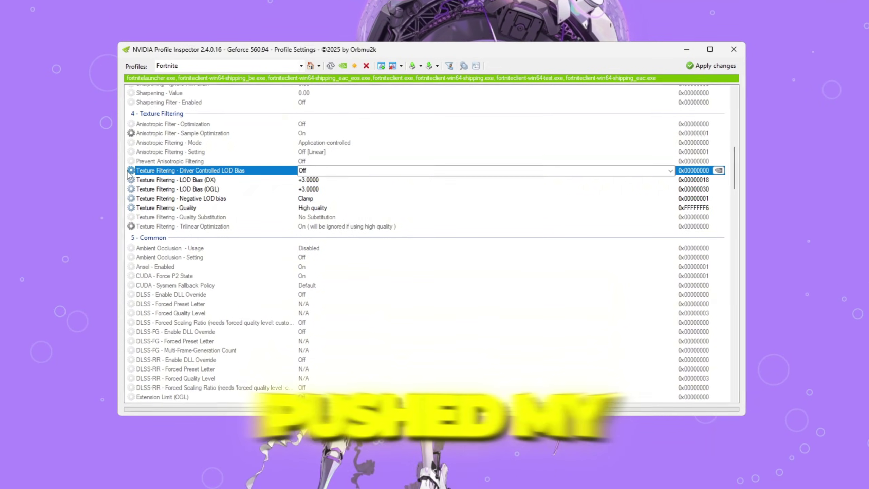
Set LOD Bias (OGL) to +3.0000 with Driver Controlled LOD Bias Off under Texture Filtering.
left_click(157, 180)
left_click(184, 191)
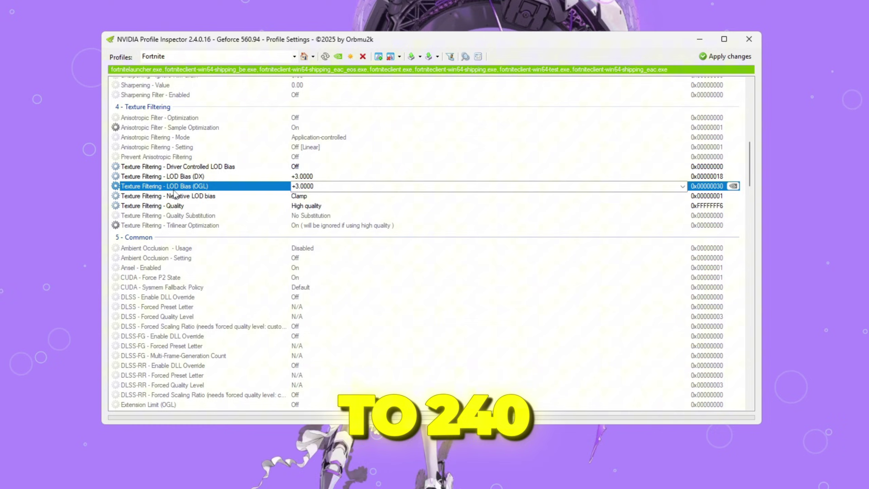
left_click(326, 186)
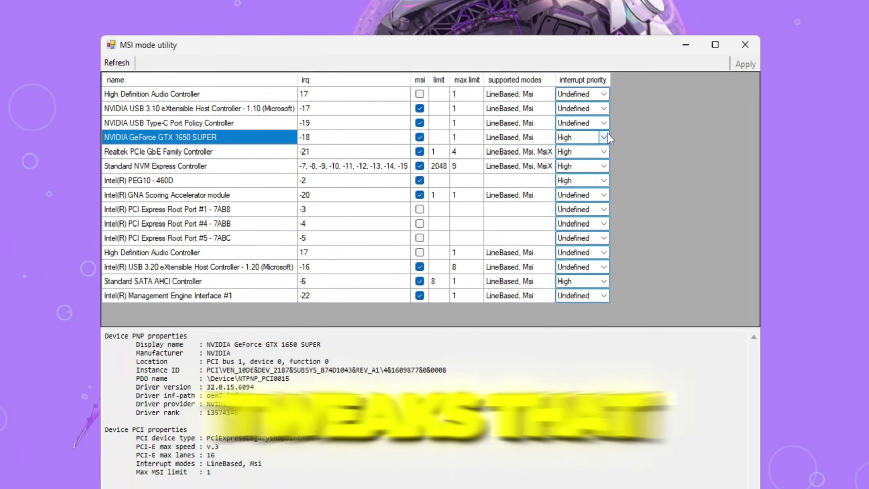
left_click(608, 137)
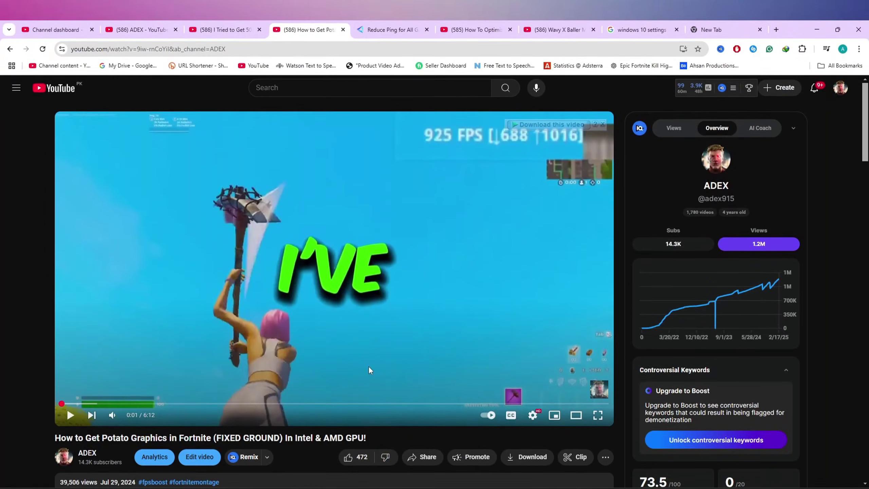
scroll(369, 366, "down", 5)
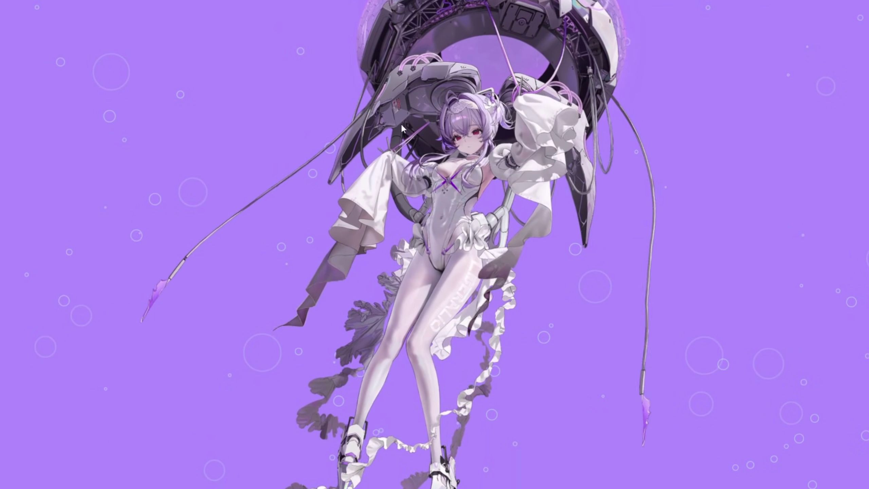
Delete everything in %localappdata%\Temp, skipping all files still in use.
key("super+r")
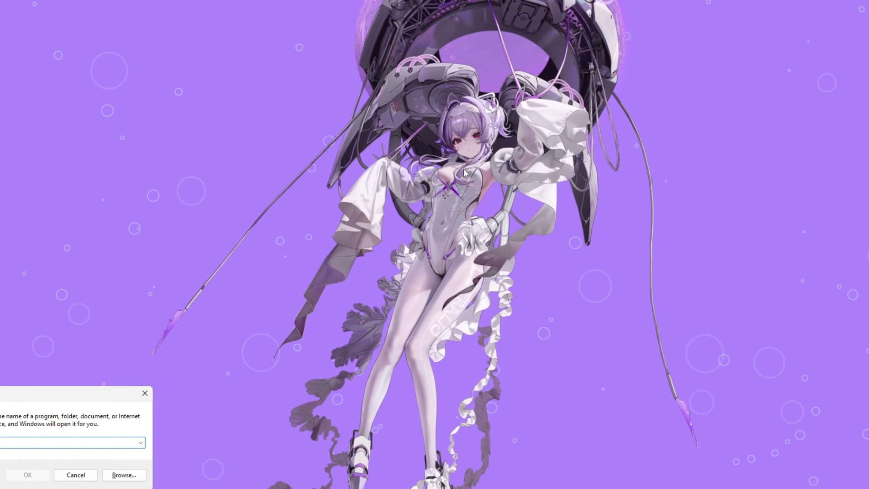
left_click_drag(29, 397, 426, 142)
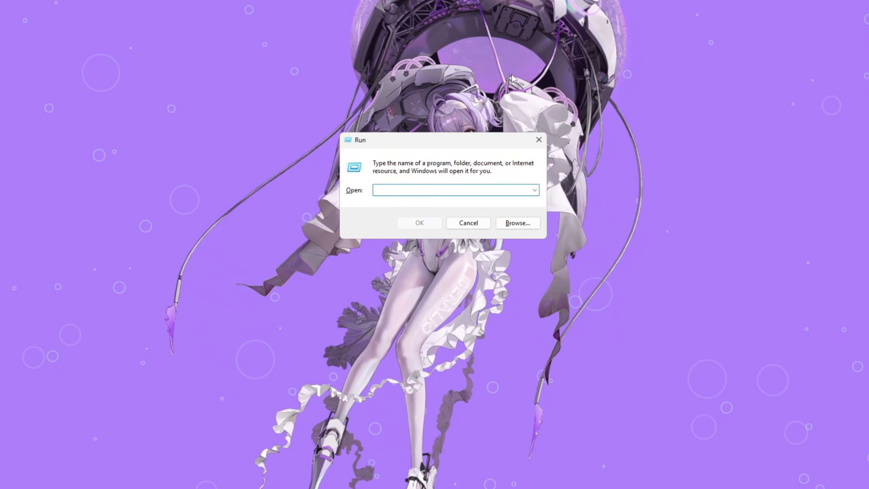
type("%")
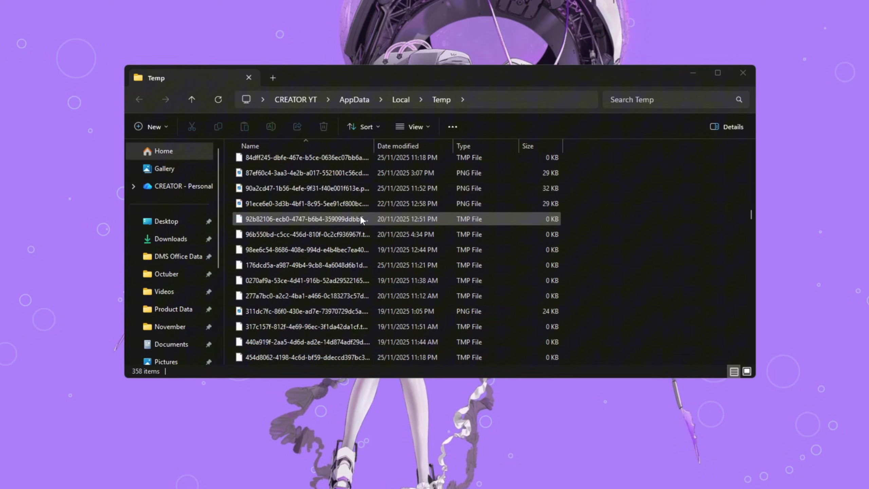
scroll(358, 215, "down", 15)
key("ctrl+a")
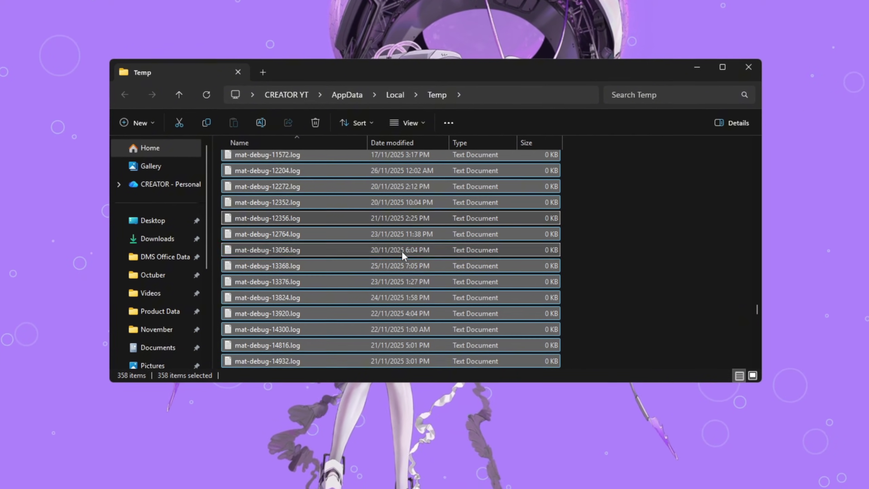
left_click(309, 124)
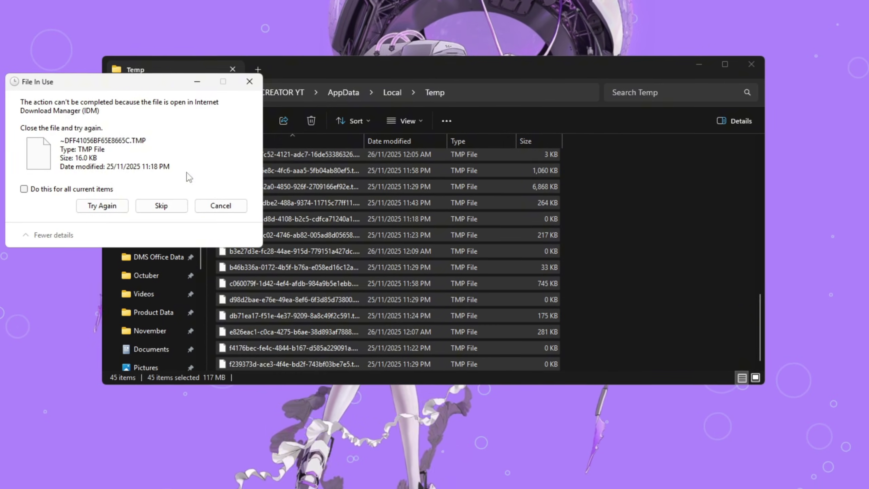
left_click(341, 262)
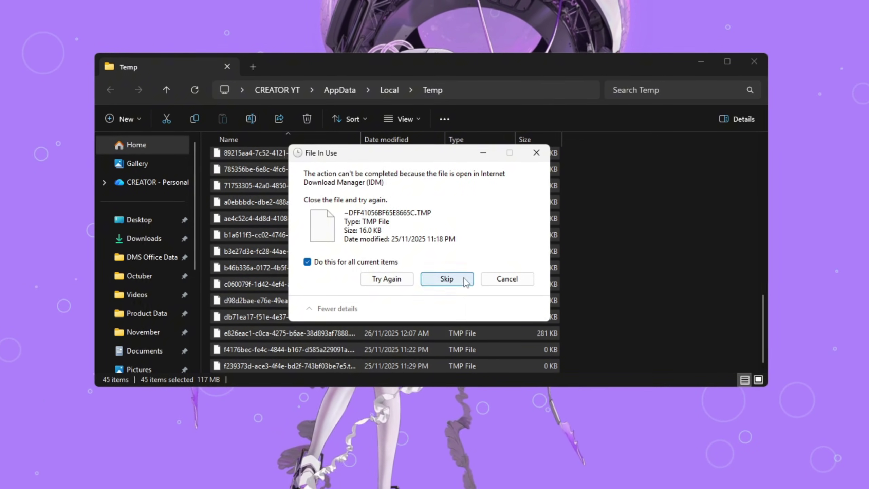
left_click(449, 282)
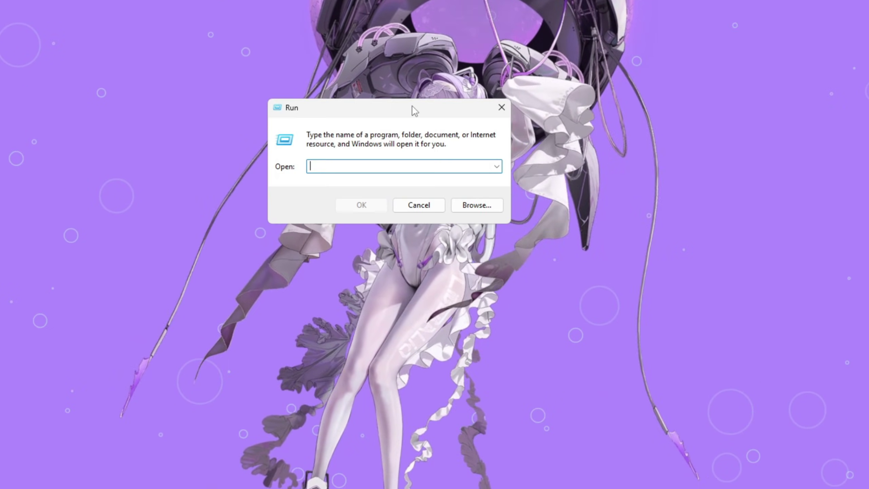
Open the Windows 'temp' folder via Run and delete its two remaining files.
type("temp")
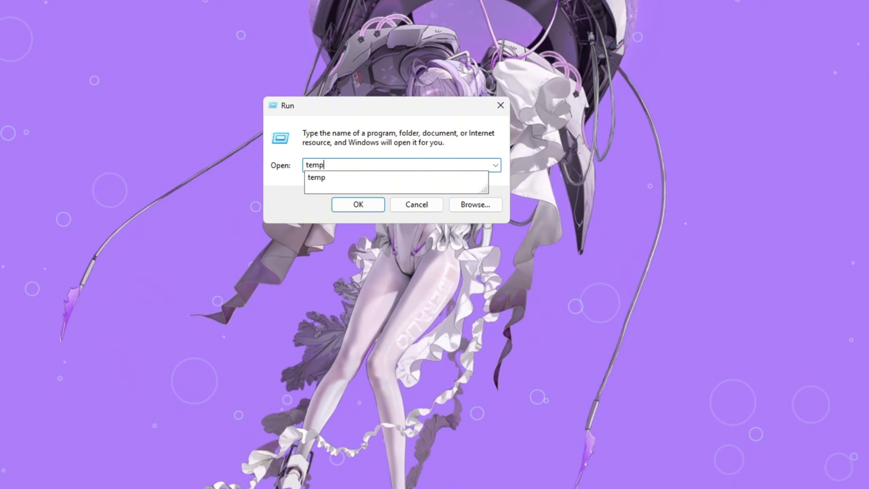
key("Return")
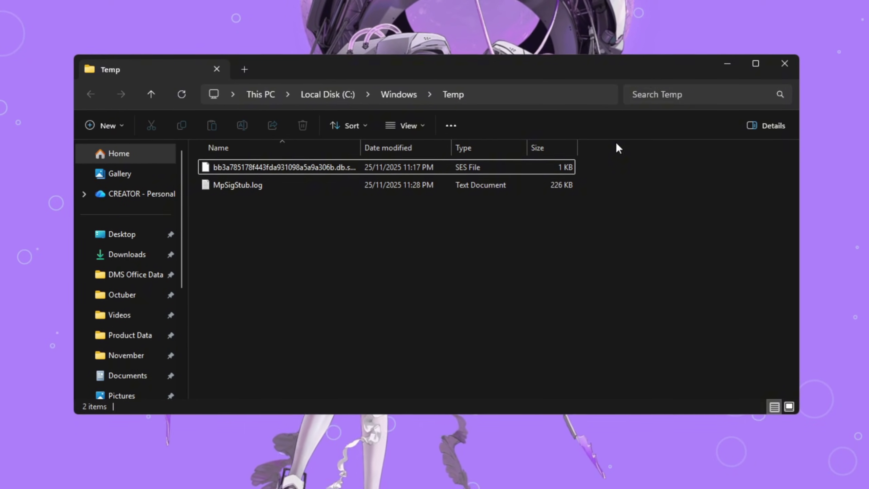
key("ctrl+a")
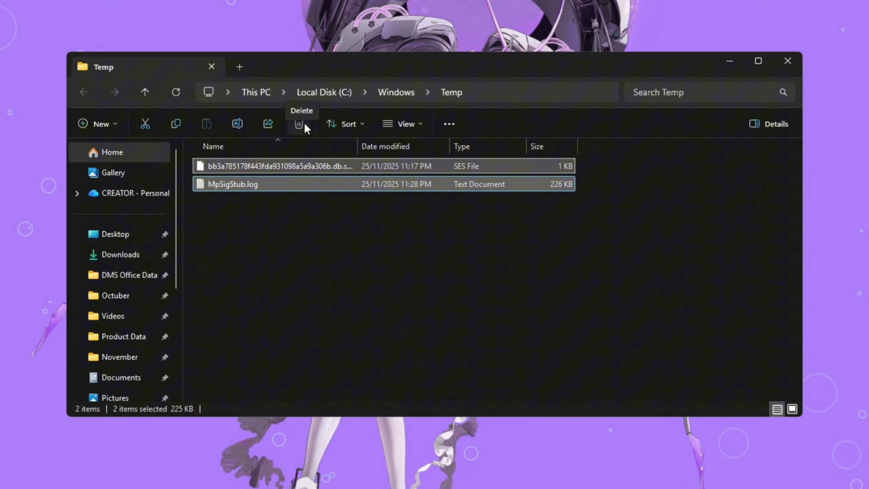
left_click(302, 126)
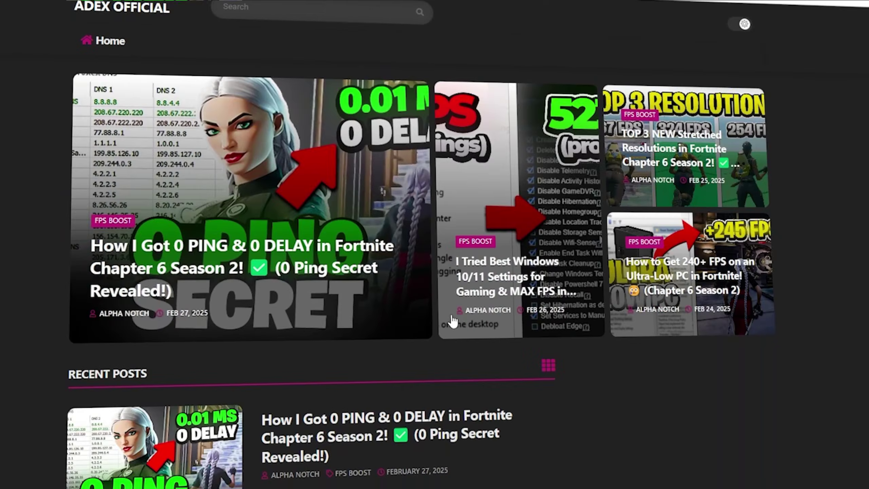
Scroll the ADEX OFFICIAL homepage down to the Recent Posts section.
scroll(308, 219, "down", 5)
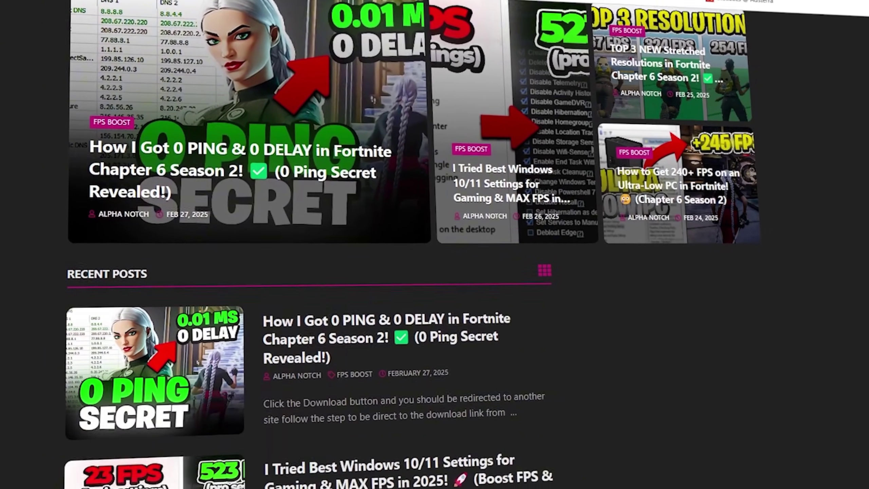
scroll(308, 245, "down", 10)
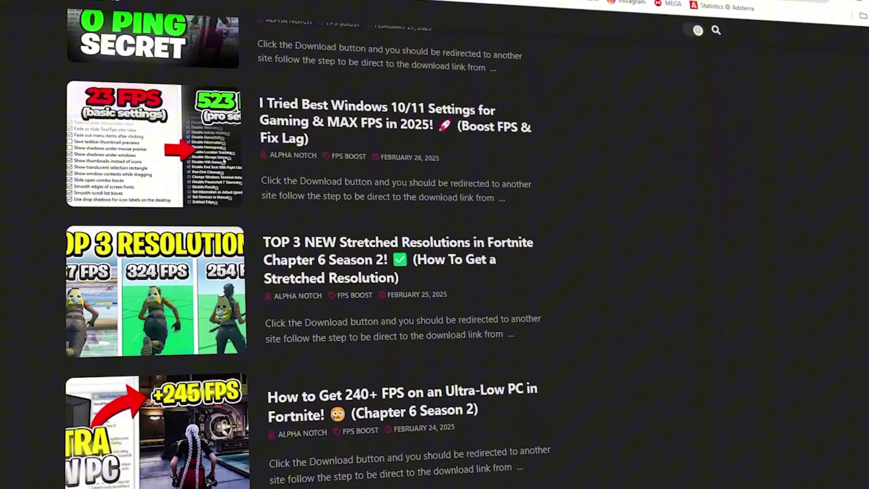
scroll(308, 244, "down", 3)
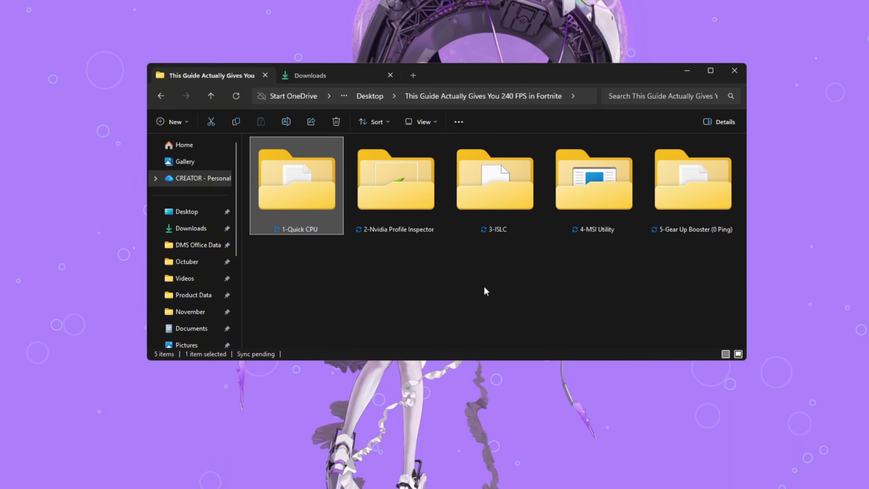
Open the 1-Quick CPU folder and select Quick CPU.txt.
double_click(296, 187)
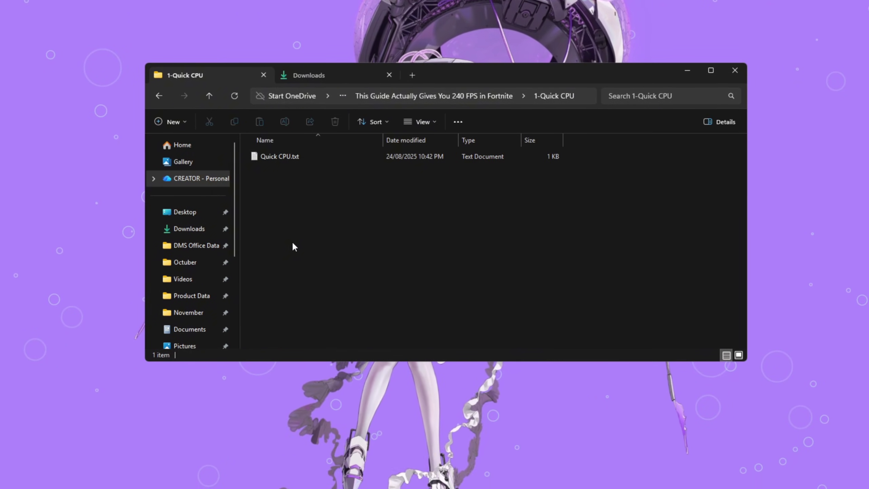
left_click(279, 161)
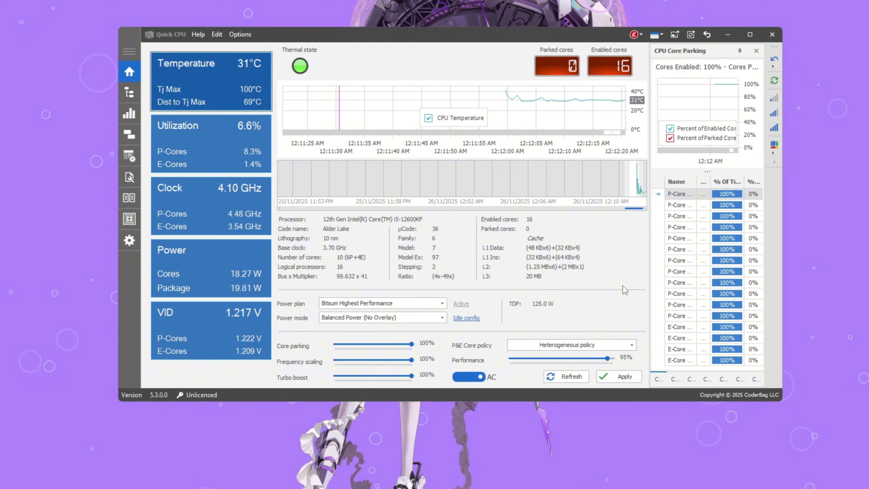
Replace Bitsum Highest Performance with Ultimate Performance in the power plan dropdown.
left_click(351, 307)
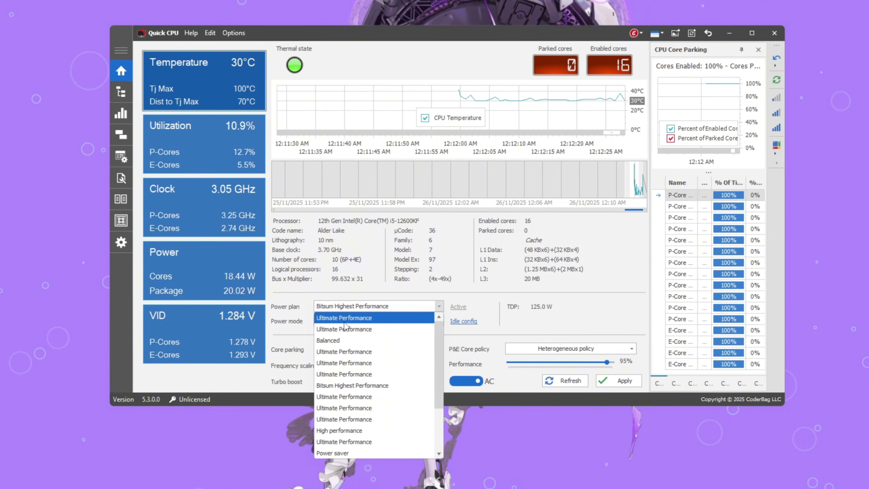
left_click(344, 322)
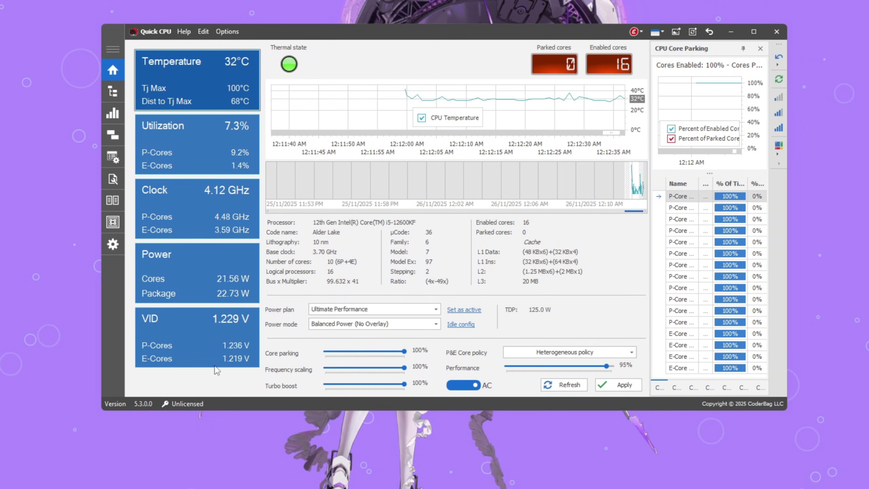
Raise core parking, performance, frequency scaling and turbo boost sliders to 100%, then apply.
left_click_drag(336, 355, 429, 359)
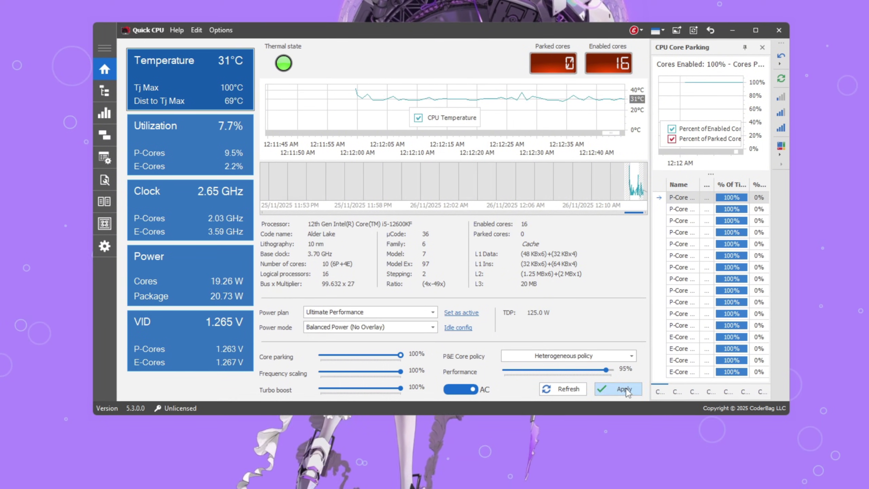
left_click_drag(578, 370, 611, 370)
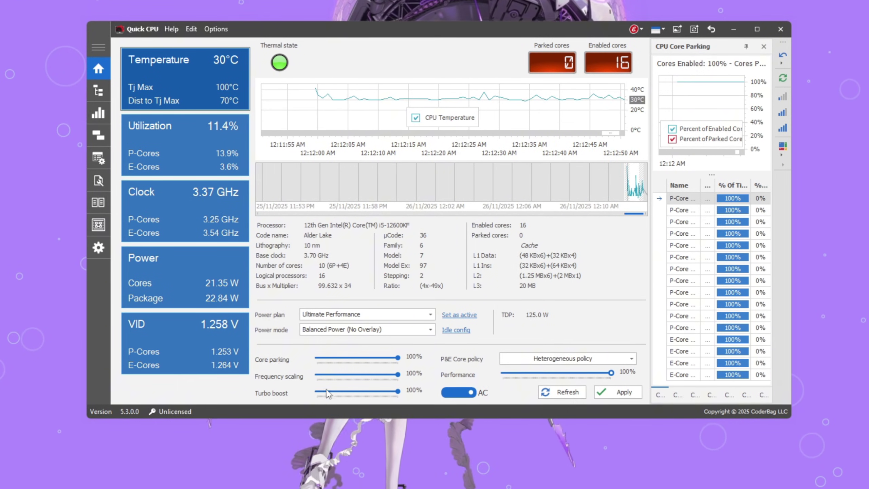
left_click_drag(381, 378, 426, 376)
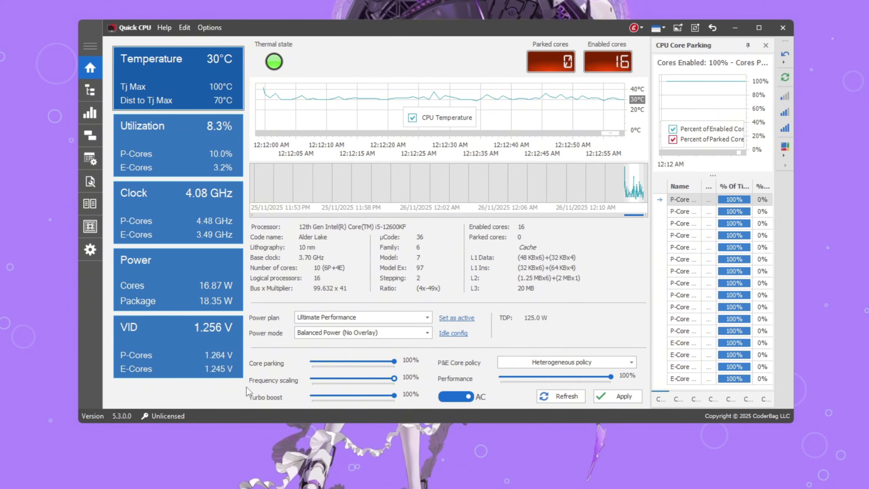
left_click_drag(368, 397, 424, 400)
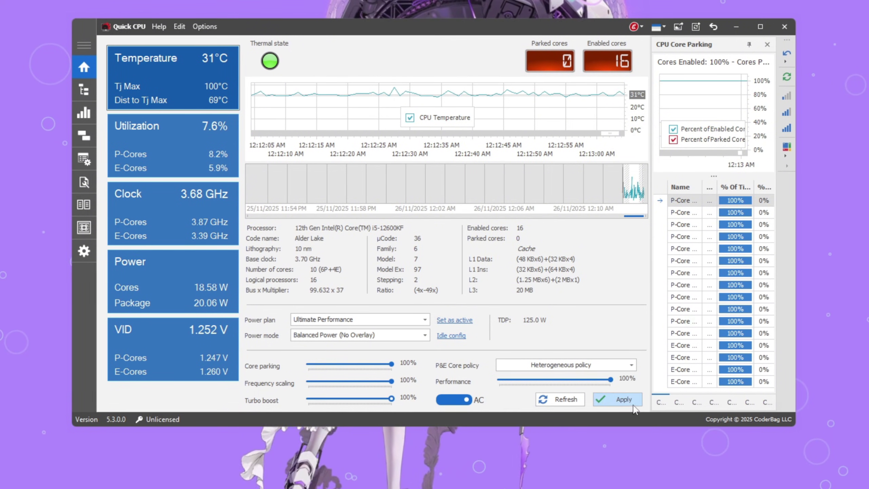
left_click(631, 405)
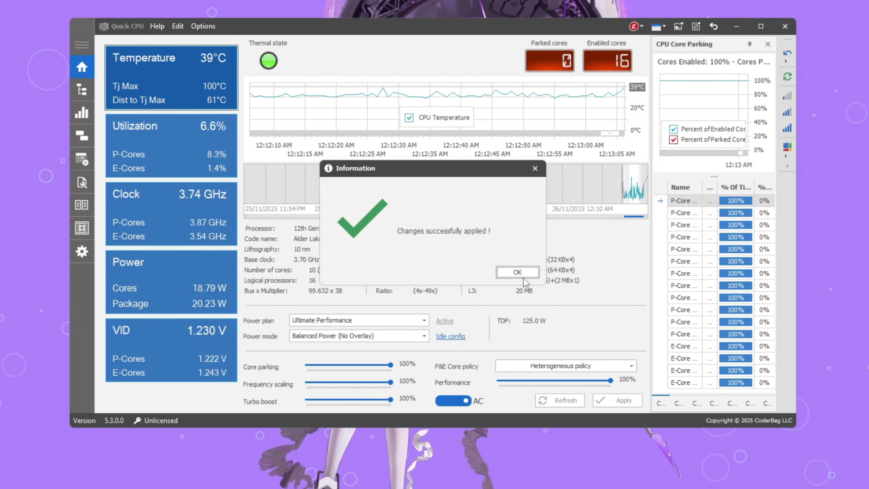
left_click(524, 278)
Accept the overclocking disclaimer and check Turbo Boost and Enhanced SpeedStep in Advanced CPU Settings.
left_click(80, 45)
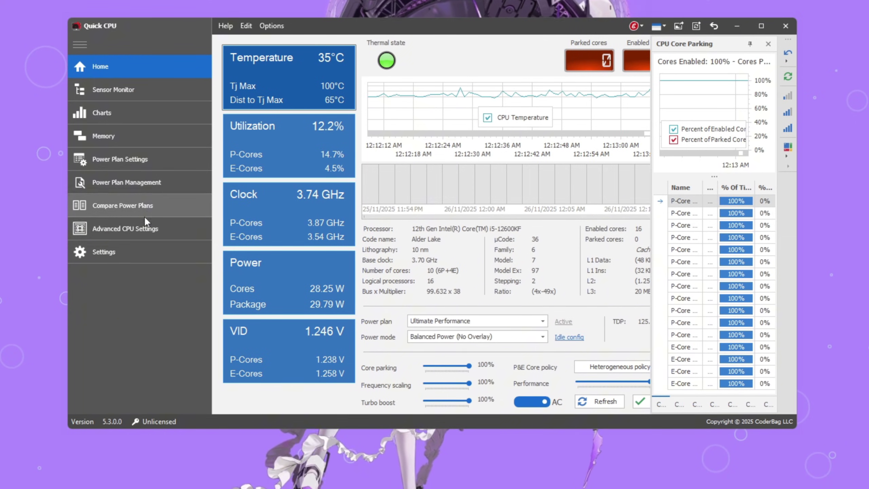
left_click(146, 233)
left_click(506, 319)
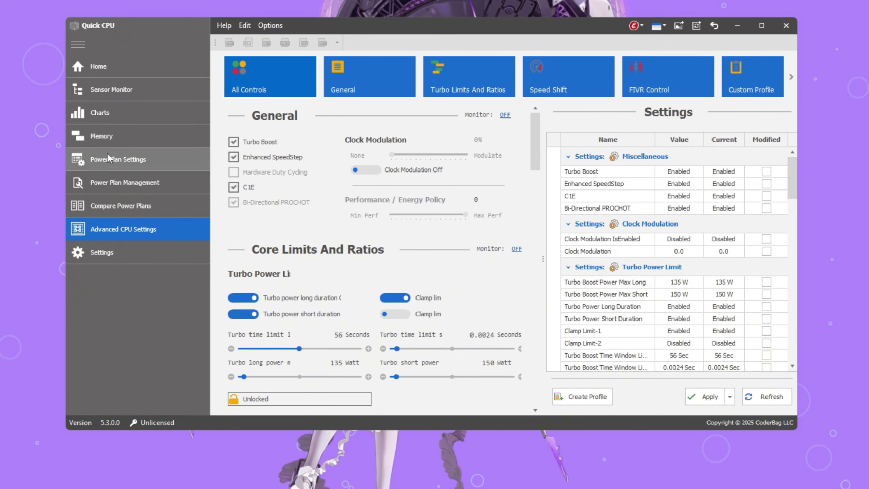
left_click(259, 143)
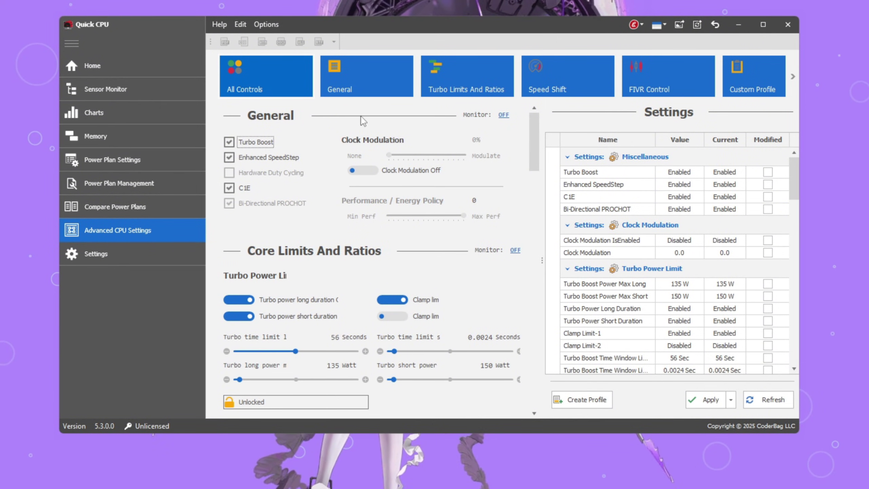
left_click(276, 159)
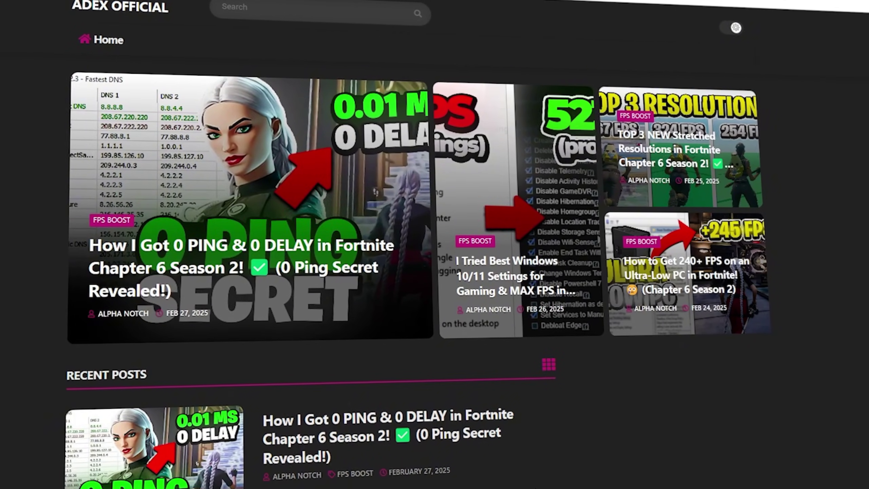
Launch nvidiaProfileInspector.exe from the 2-Nvidia Profile Inspector folder and approve the UAC prompt.
scroll(435, 240, "down", 10)
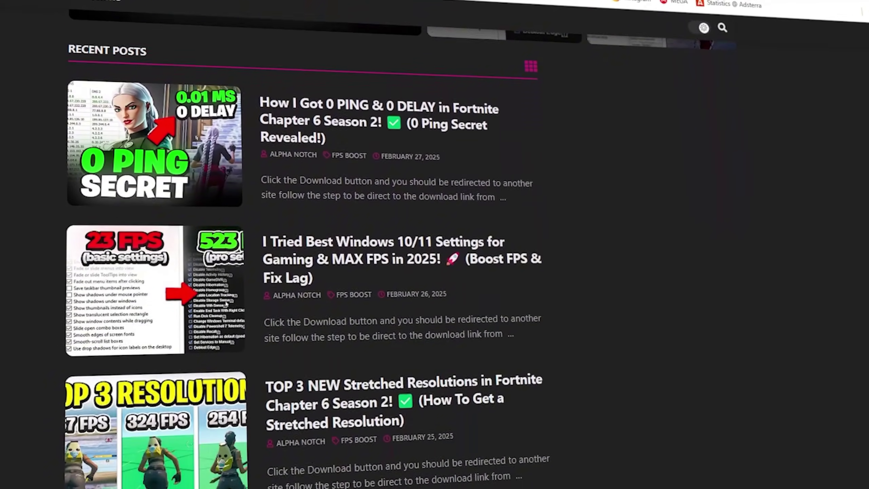
scroll(434, 240, "down", 10)
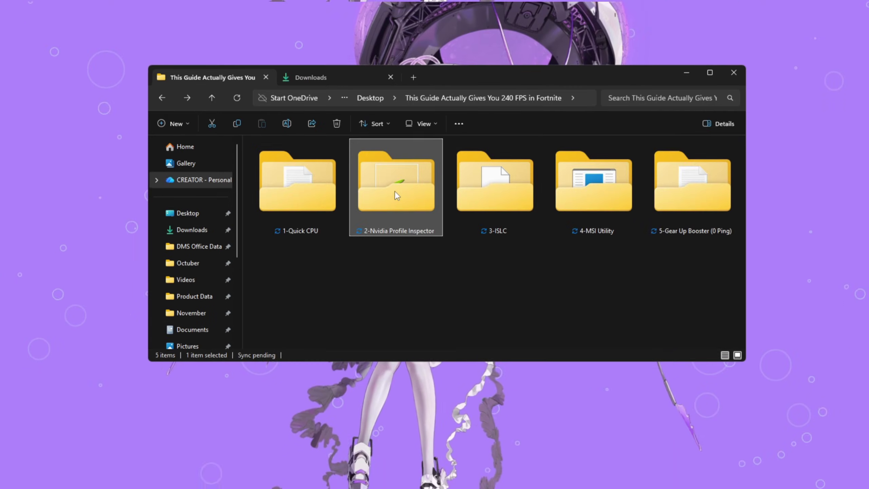
double_click(396, 190)
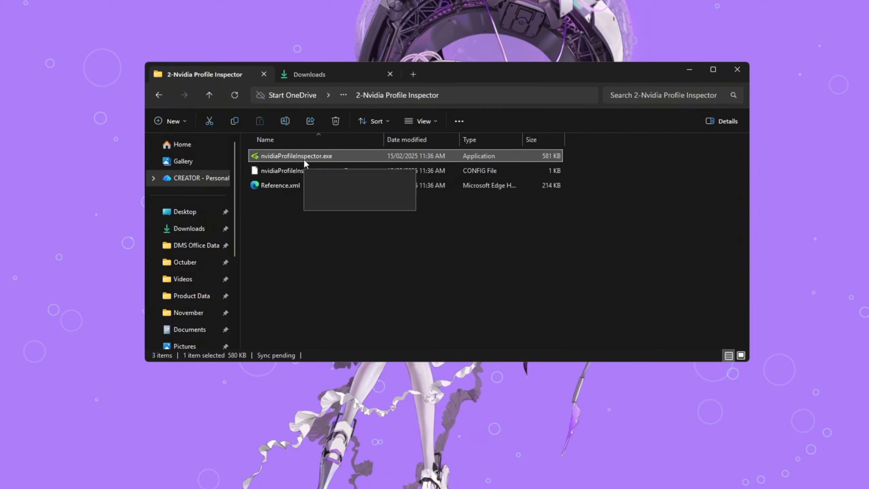
double_click(354, 156)
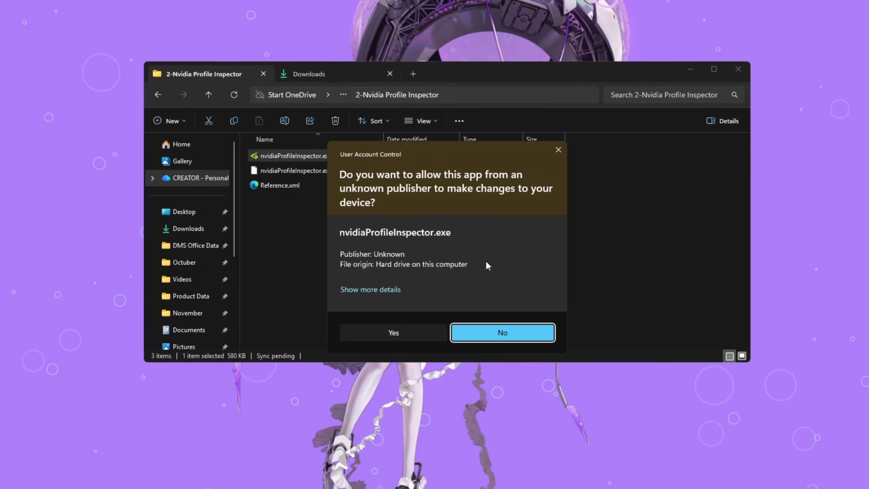
left_click(394, 333)
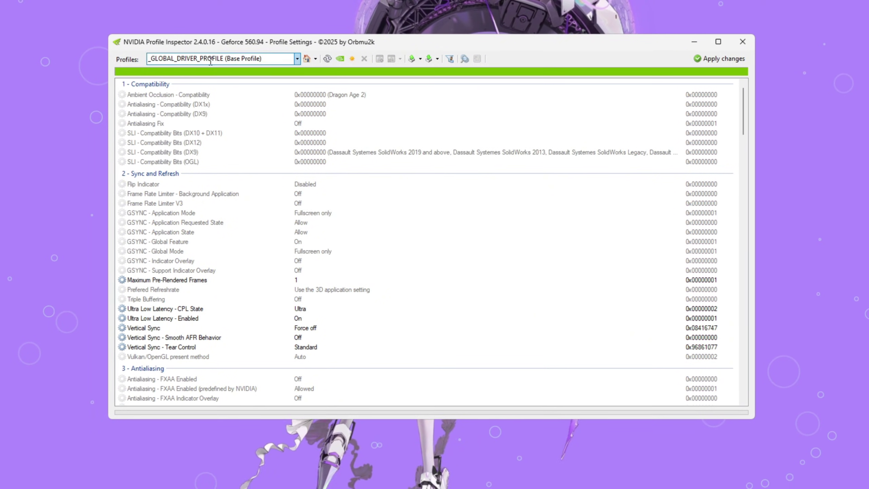
Search 'for' in the Profiles box to load Fortnite and scroll to Antialiasing.
type("for")
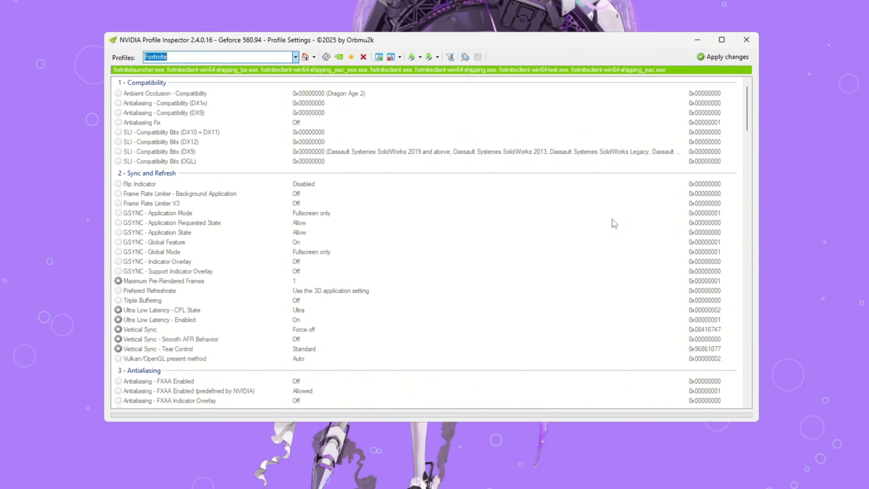
scroll(449, 205, "down", 6)
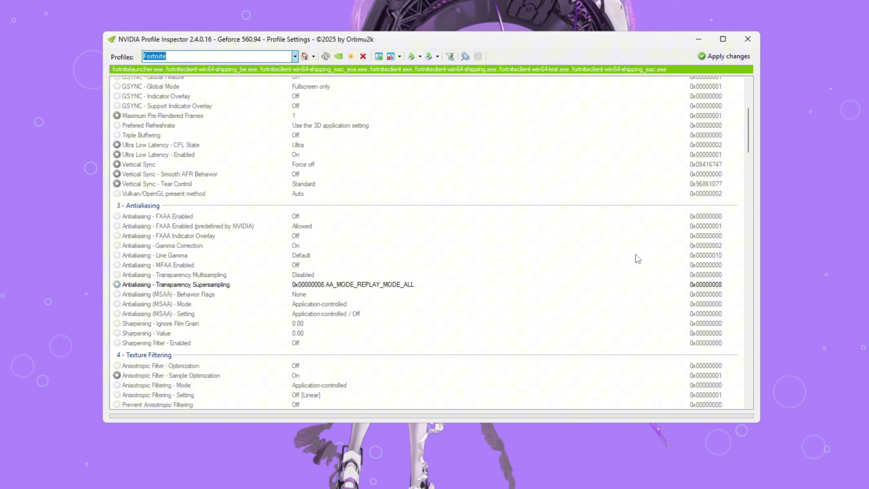
scroll(214, 276, "down", 3)
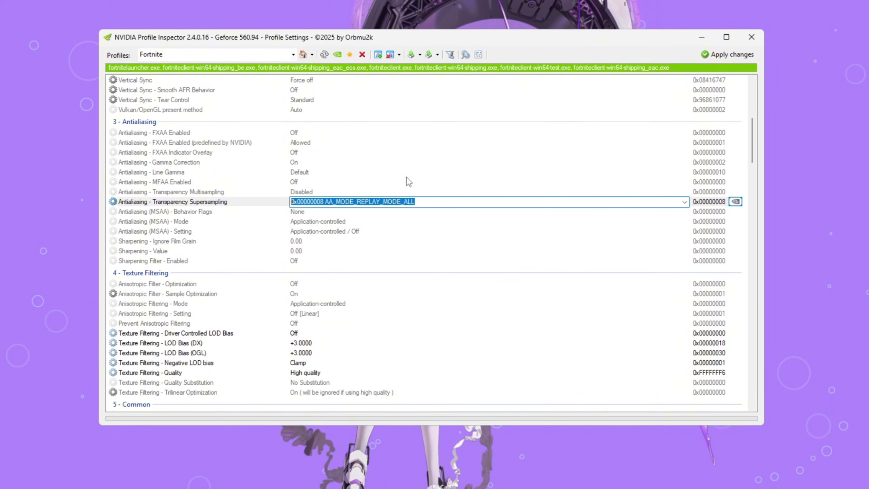
Set Power Management - Mode to Optimal performance and apply the Fortnite profile changes.
scroll(185, 212, "down", 6)
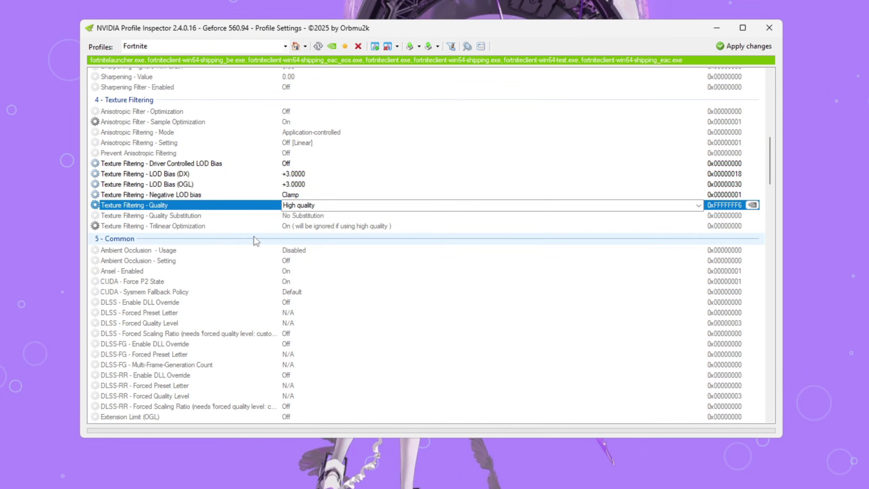
scroll(254, 236, "down", 10)
scroll(228, 246, "up", 3)
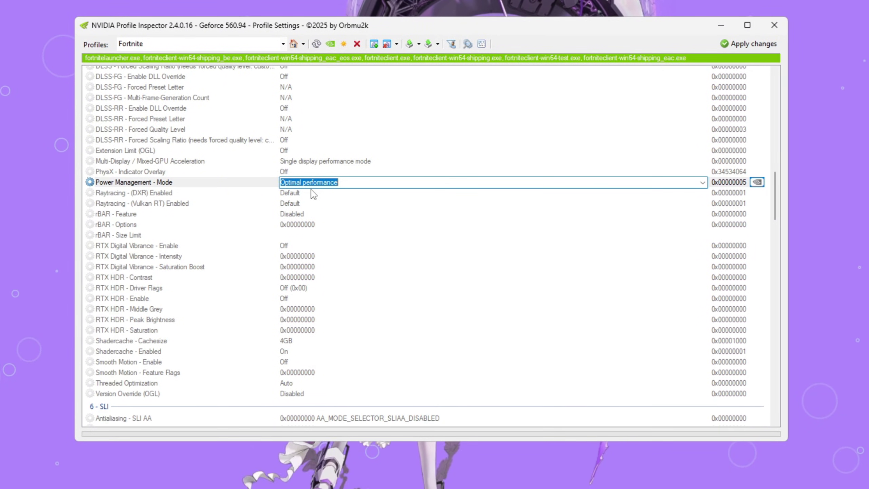
scroll(420, 254, "up", 15)
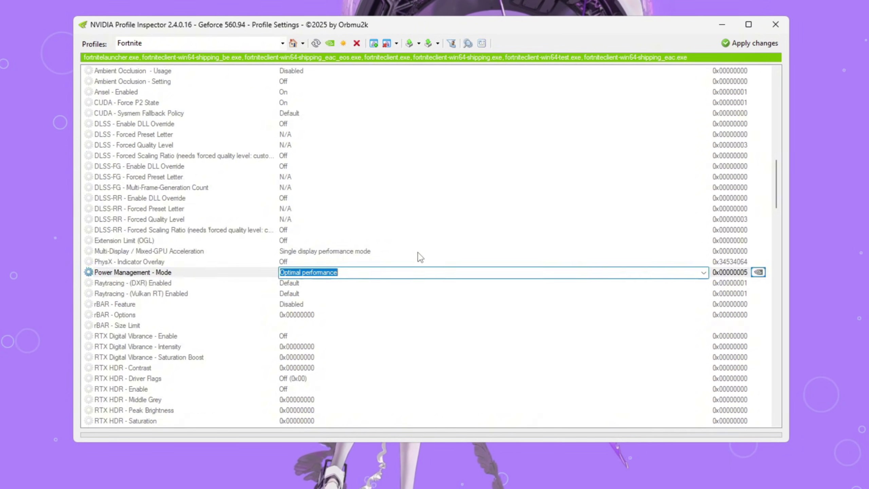
left_click(778, 53)
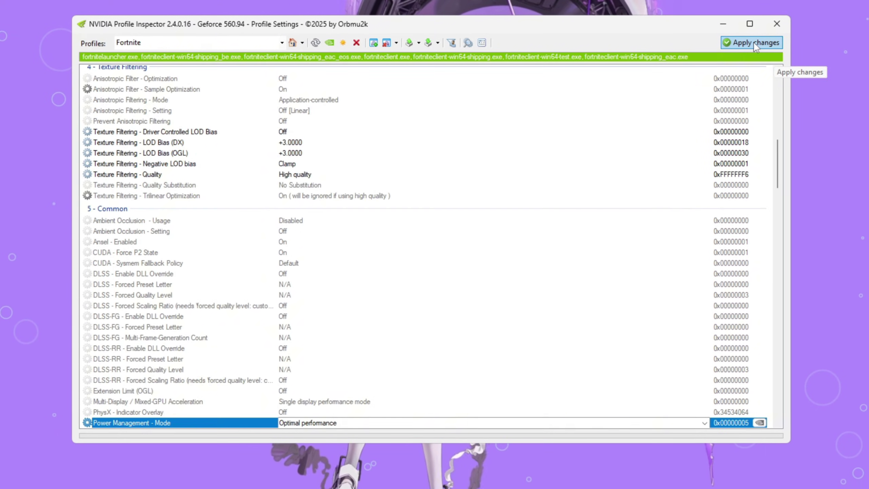
scroll(554, 150, "down", 8)
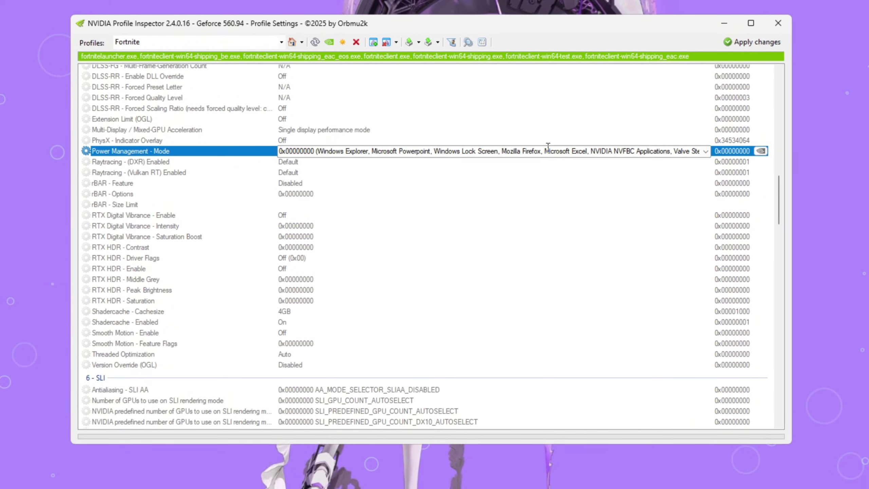
scroll(547, 199, "down", 20)
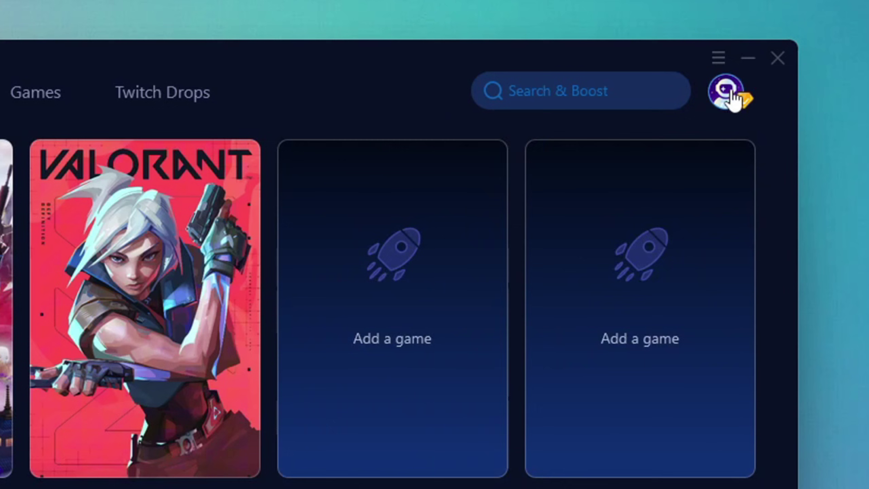
Look over the account profile and Games catalogue, then boost Fortnite from the Home page.
left_click(734, 100)
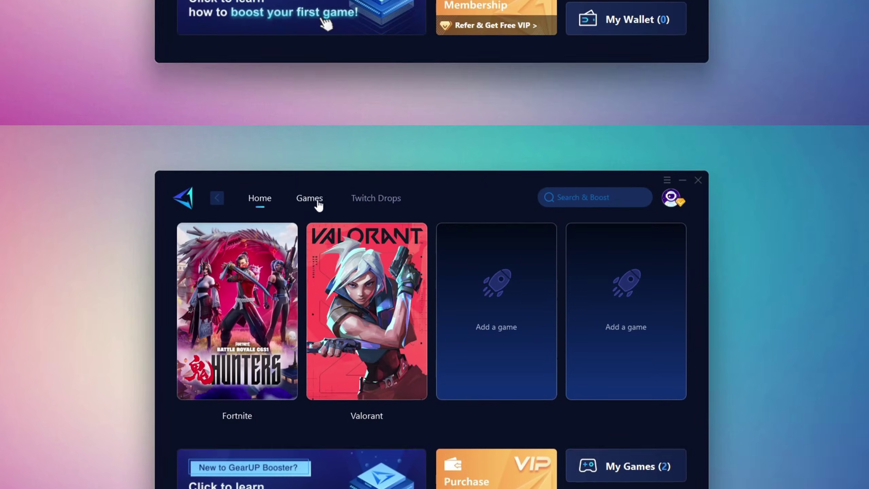
left_click(315, 77)
scroll(482, 220, "down", 10)
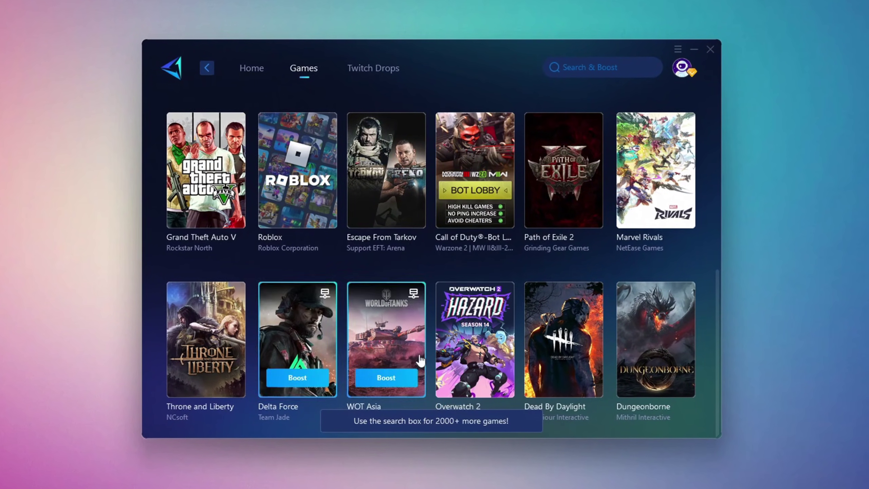
left_click(248, 69)
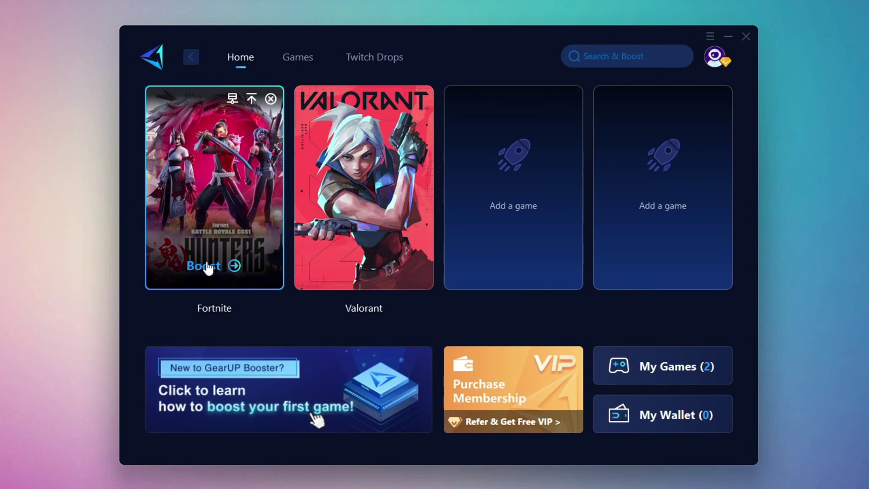
left_click(205, 267)
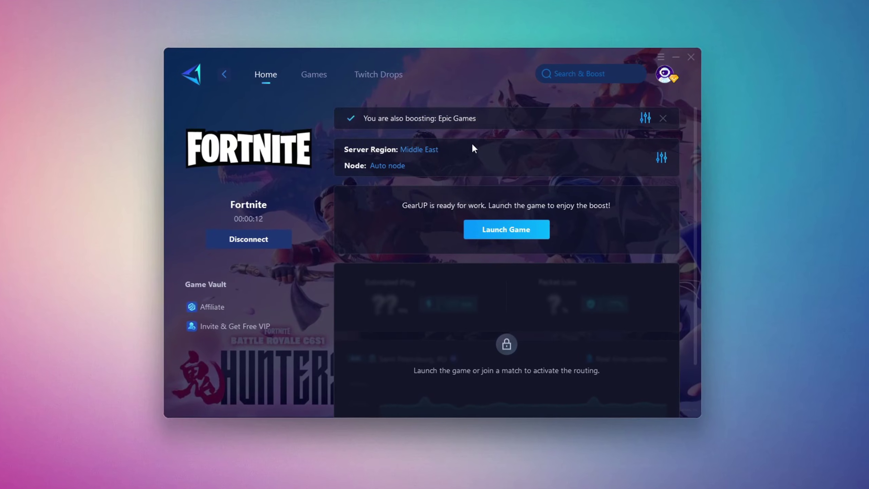
Keep the Middle East server region and Auto node for Fortnite, then close the booster window.
left_click(419, 149)
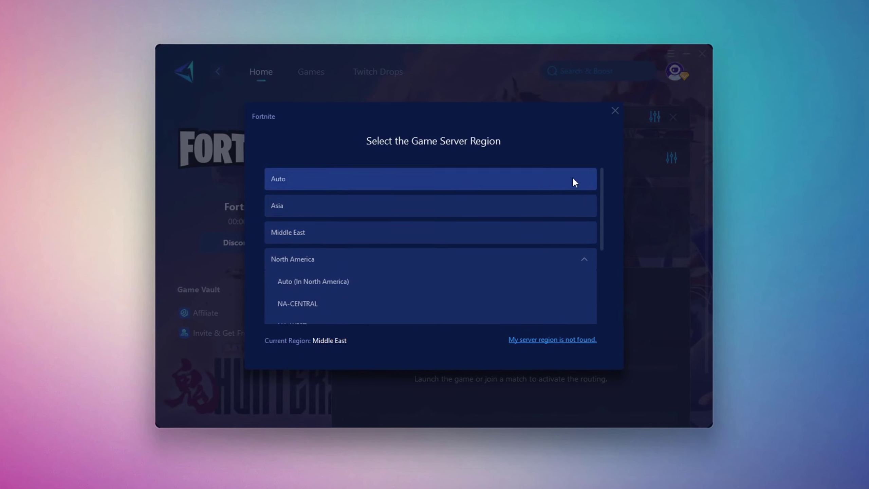
left_click(617, 111)
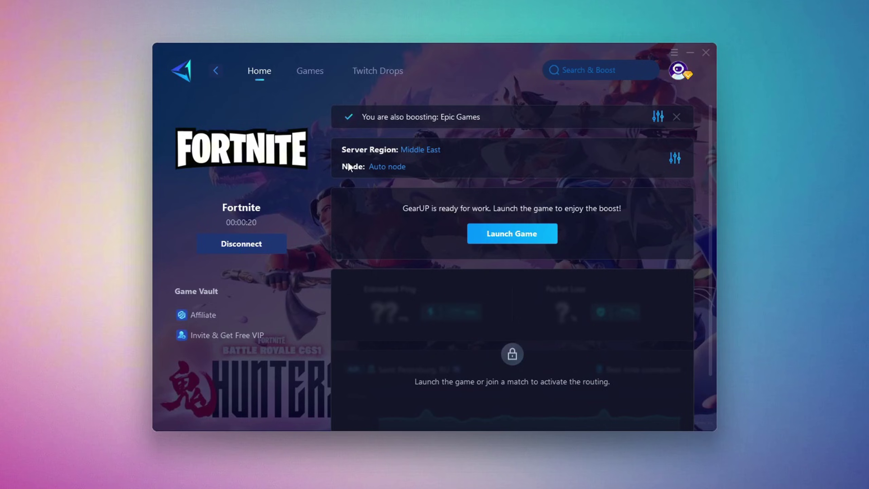
left_click(385, 168)
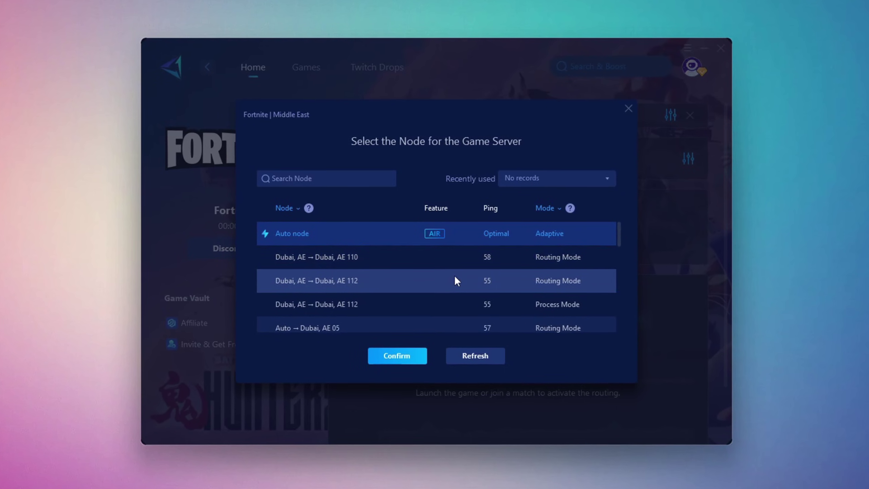
left_click(628, 109)
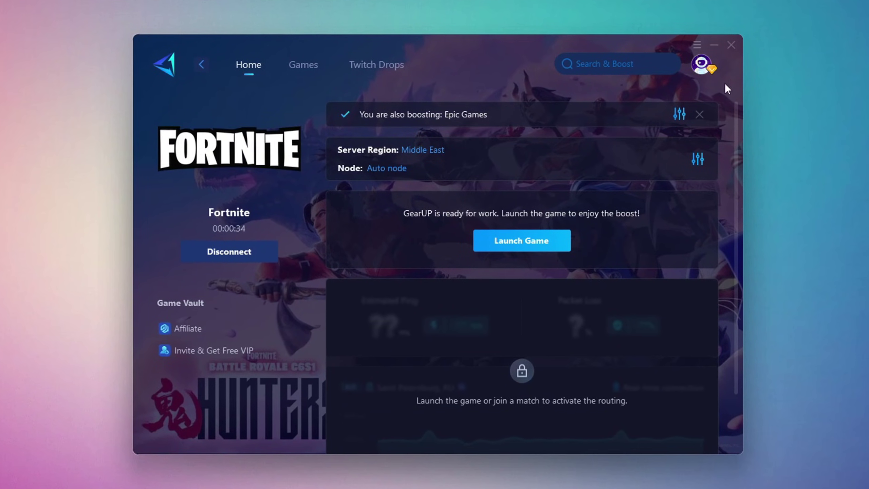
left_click(733, 44)
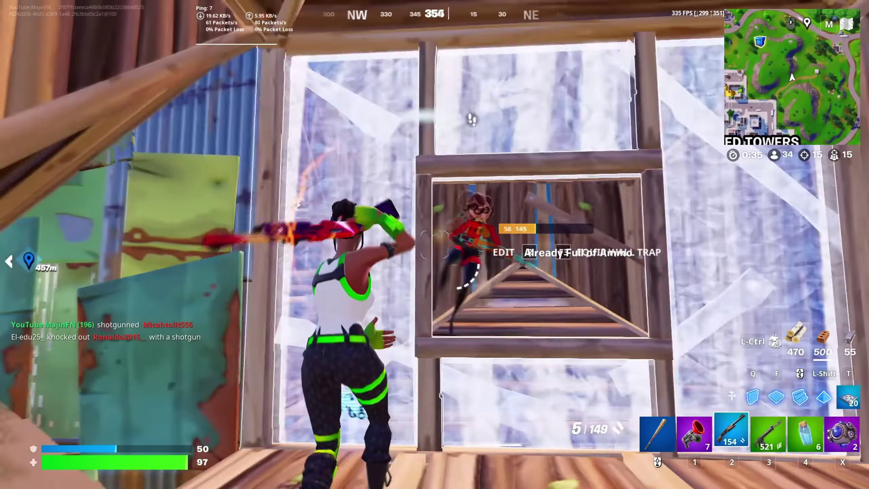
In Fortnite, build a wall, fire the shotgun at the enemy, and switch to the assault rifle.
key("q")
left_click(434, 244)
key("2")
left_click(434, 244)
key("3")
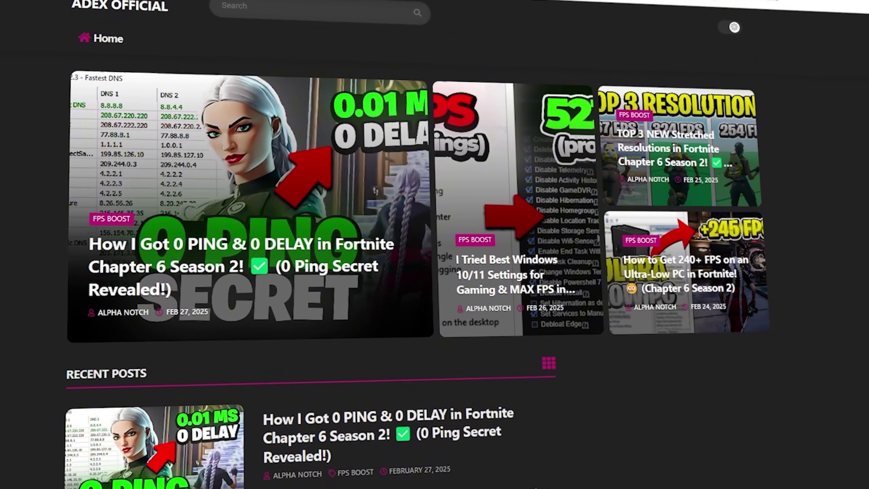
Scroll down the ADEX Official blog to its recent Fortnite FPS-boost posts.
scroll(414, 242, "down", 3)
scroll(224, 173, "down", 10)
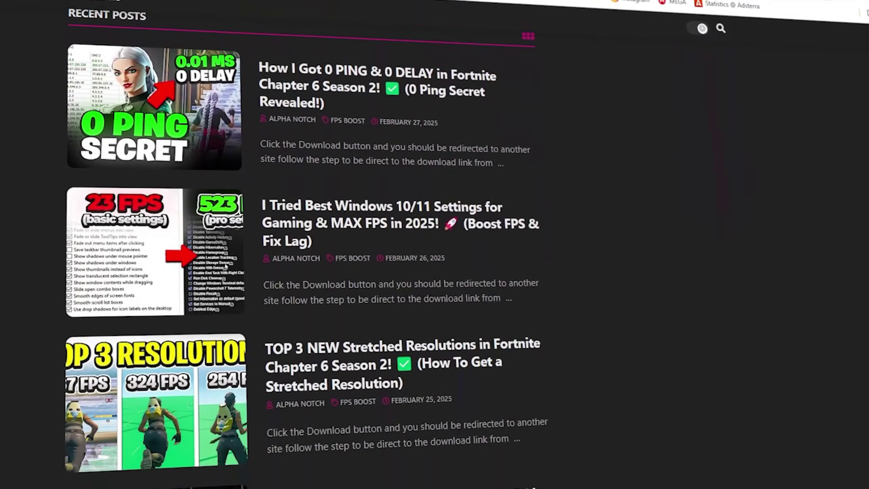
scroll(225, 173, "down", 10)
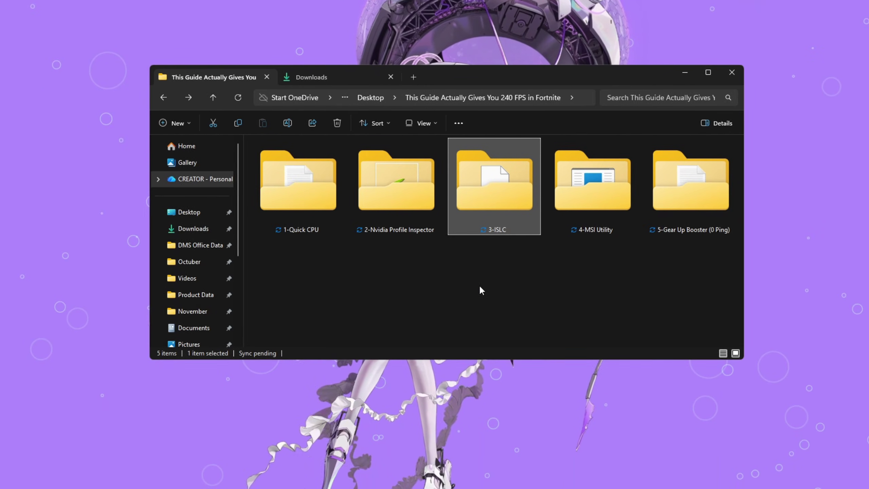
Open the 3-ISLC folder, run ISLC.exe with admin approval, and minimize File Explorer.
double_click(511, 197)
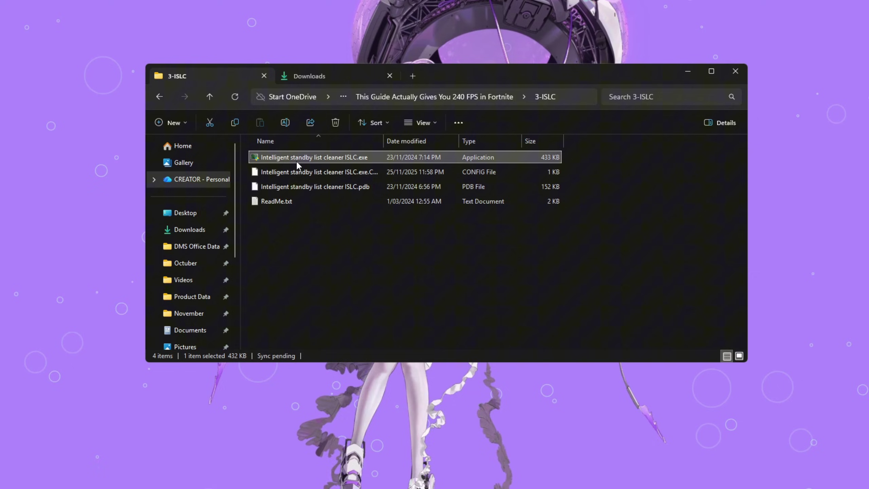
double_click(311, 157)
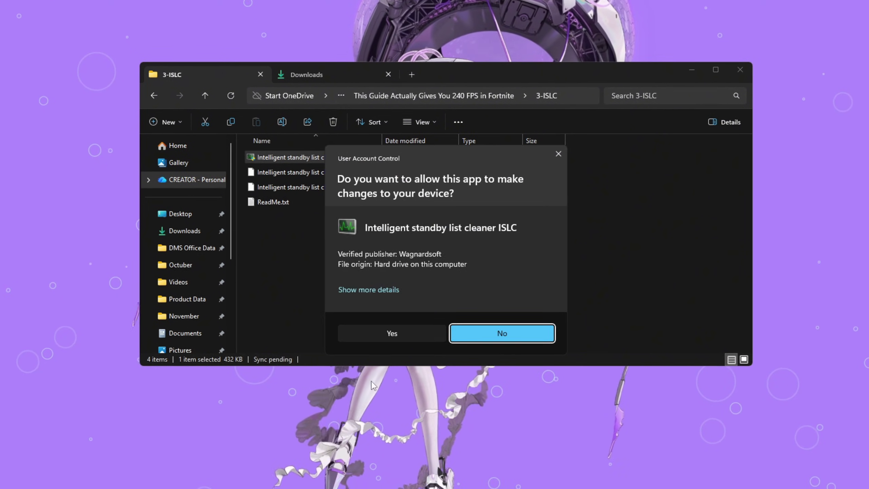
left_click(412, 330)
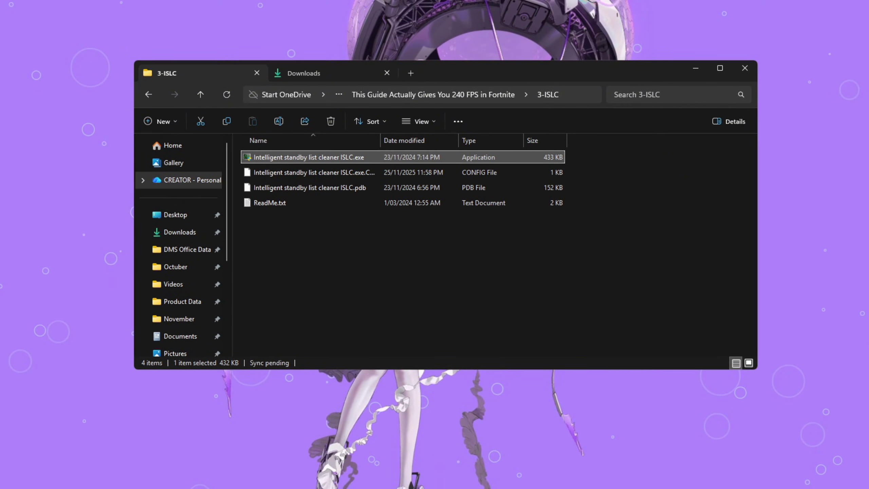
left_click(697, 70)
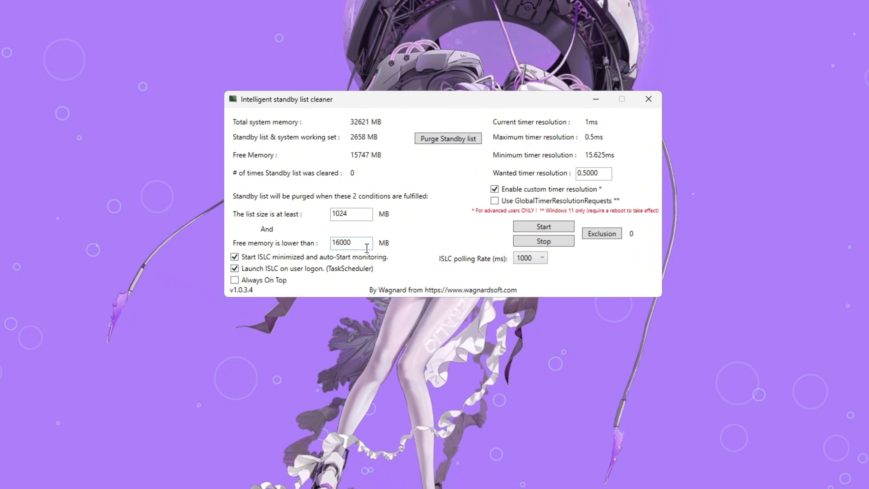
double_click(349, 242)
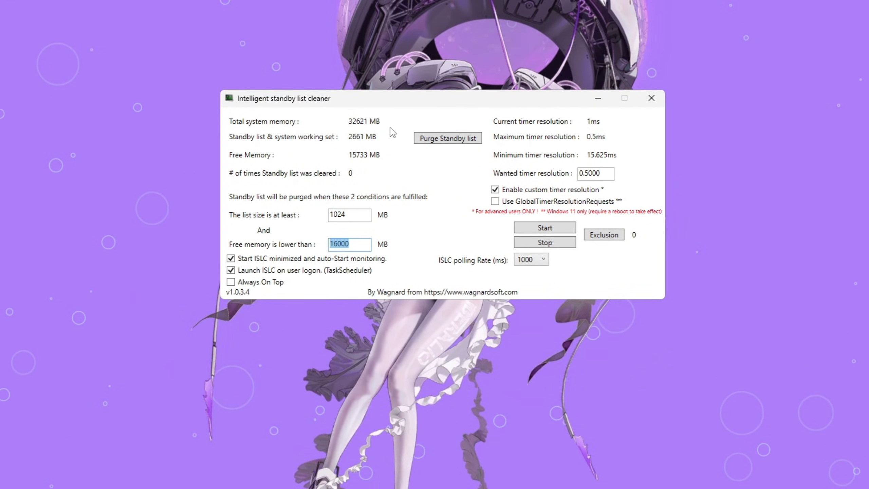
left_click(370, 242)
double_click(368, 244)
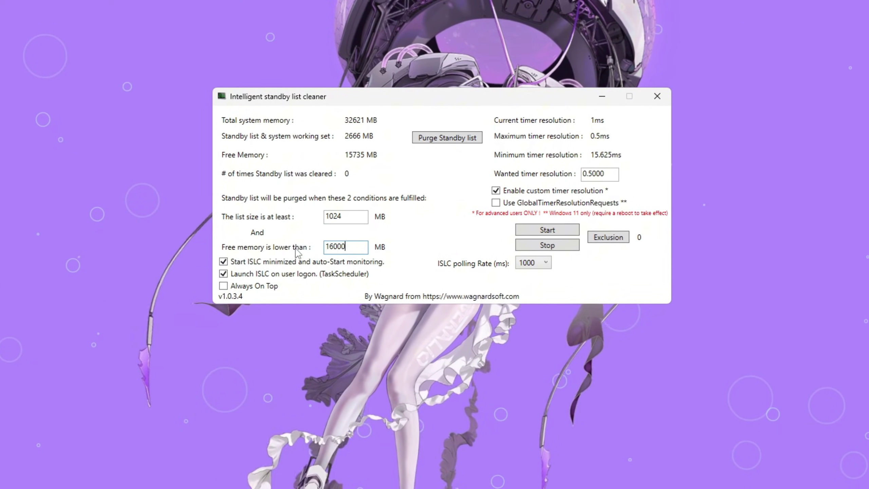
left_click(358, 246)
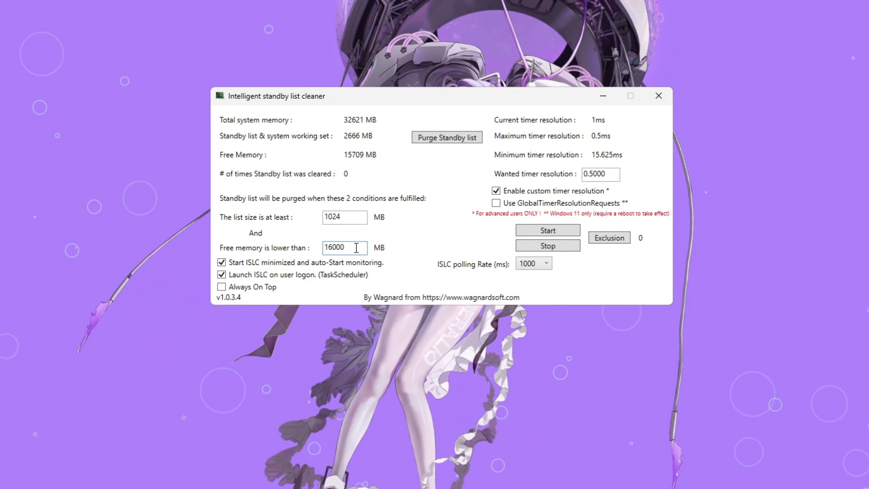
double_click(358, 247)
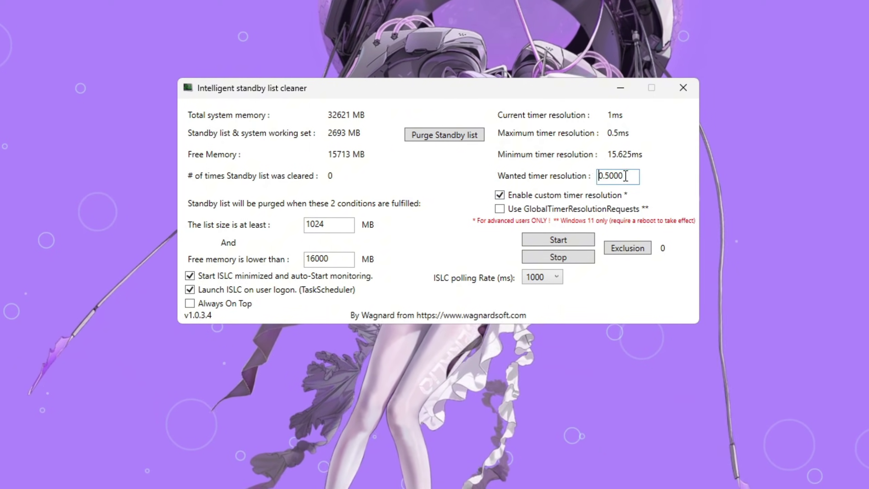
Start ISLC monitoring at 0.5000 ms timer resolution with 1000 ms polling, and purge the standby list.
left_click_drag(626, 176, 597, 175)
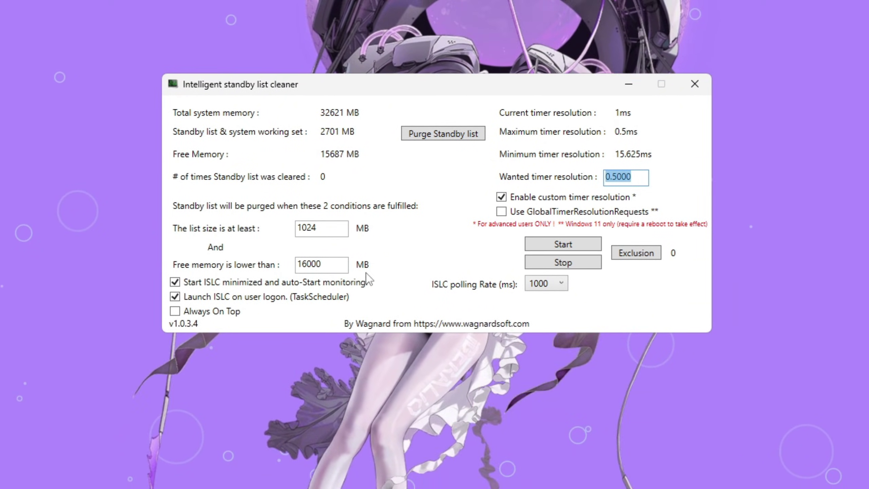
left_click(561, 284)
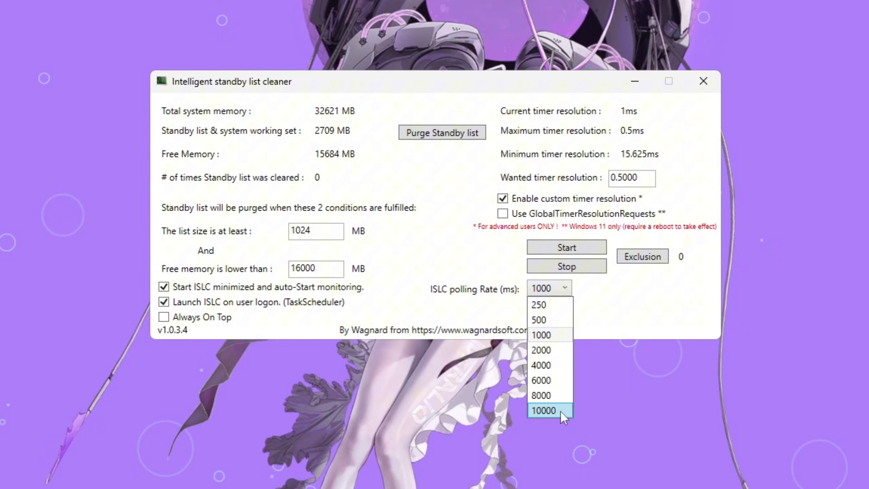
left_click(548, 335)
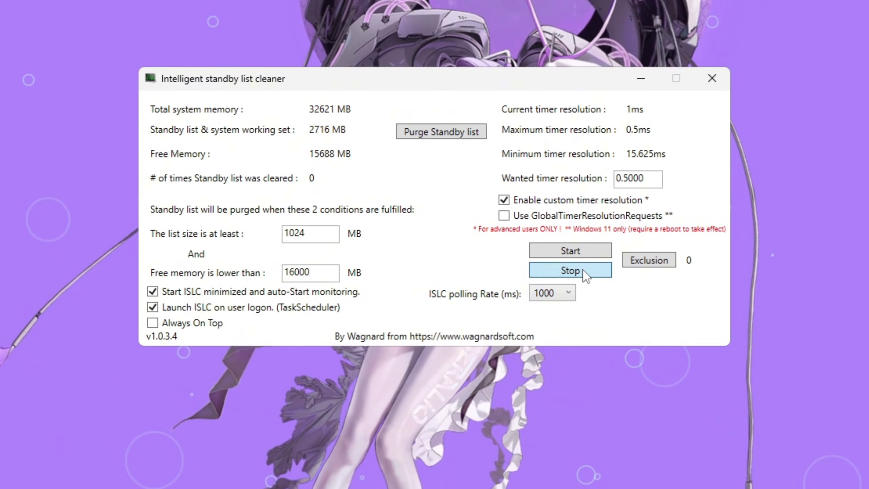
left_click(597, 249)
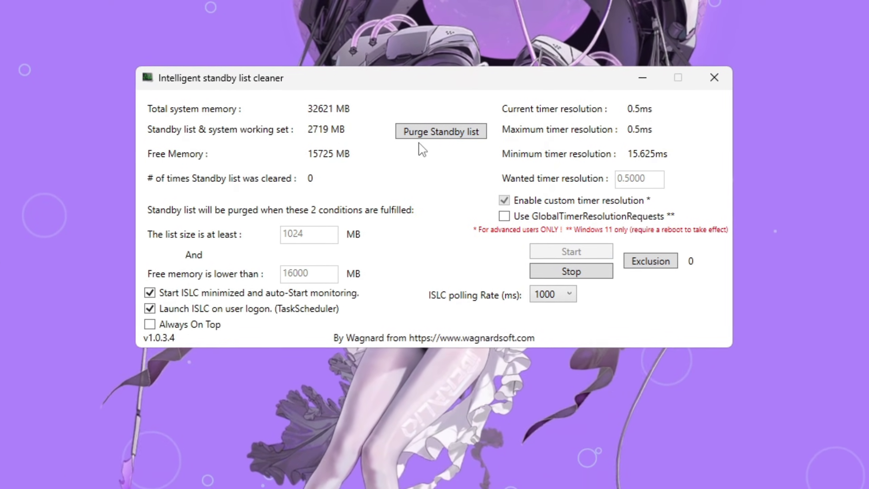
left_click(424, 135)
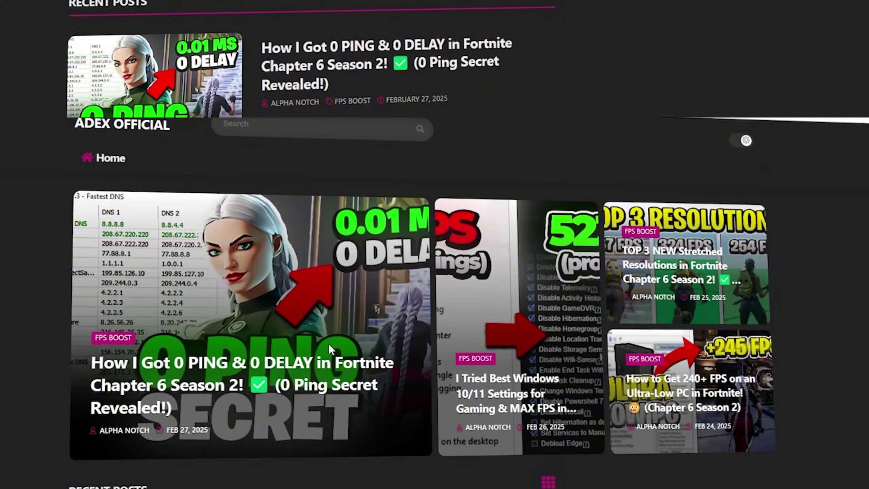
Scroll the ADEX blog, then open the 4-MSI Utility folder in File Explorer.
scroll(434, 239, "down", 7)
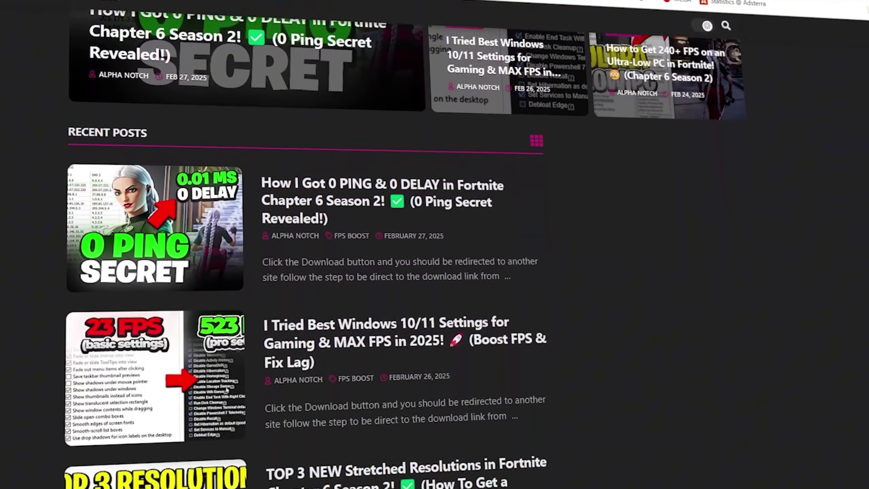
scroll(435, 240, "down", 10)
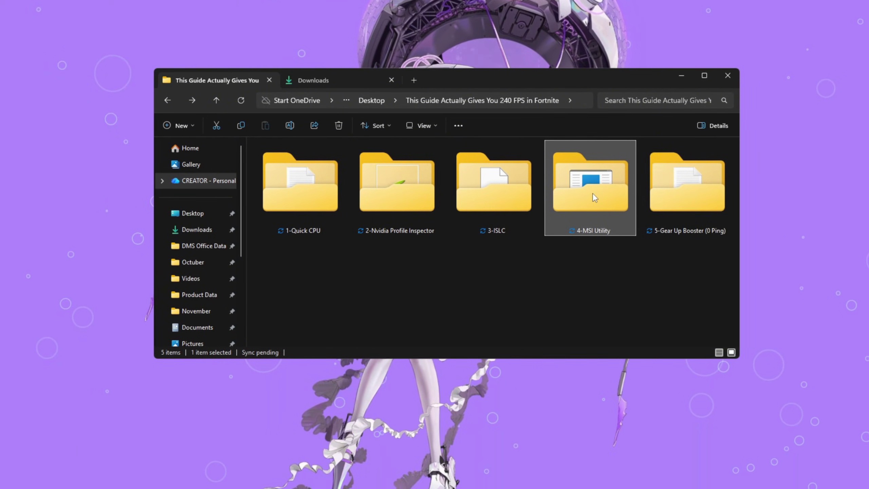
double_click(594, 194)
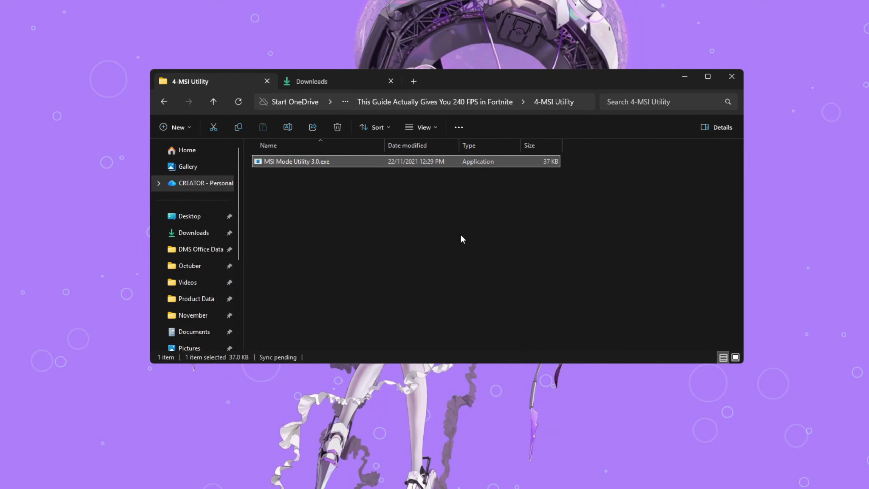
Launch MSI Mode Utility 3.0.exe from the 4-MSI Utility folder.
double_click(269, 167)
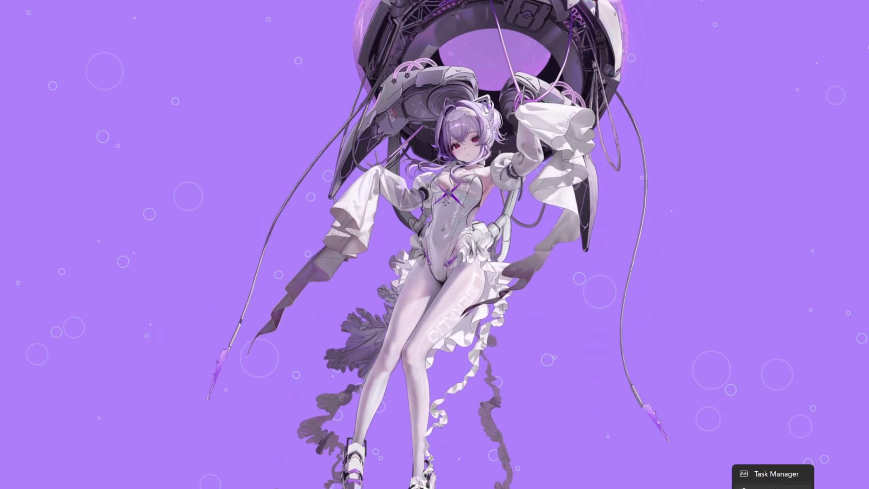
Open Task Manager's Startup apps and review actions for Lively Wallpaper, MyLiveWallpapers.exe and WhatsApp.
left_click(777, 474)
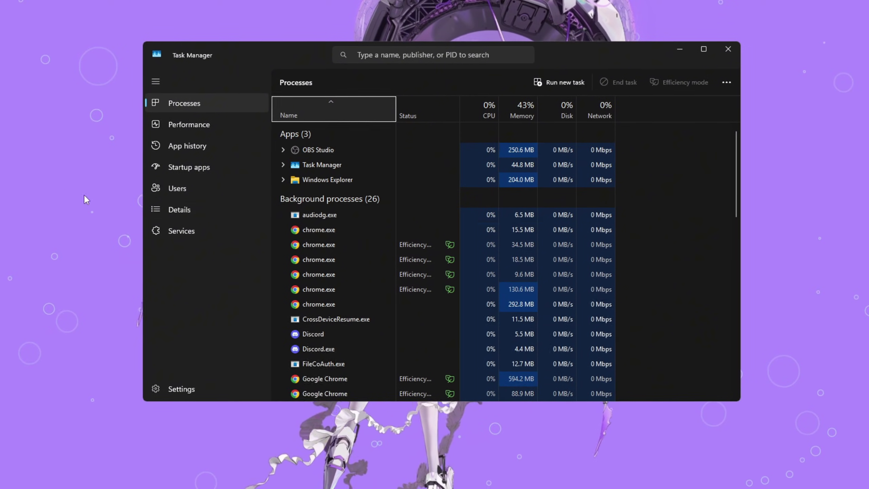
left_click(226, 170)
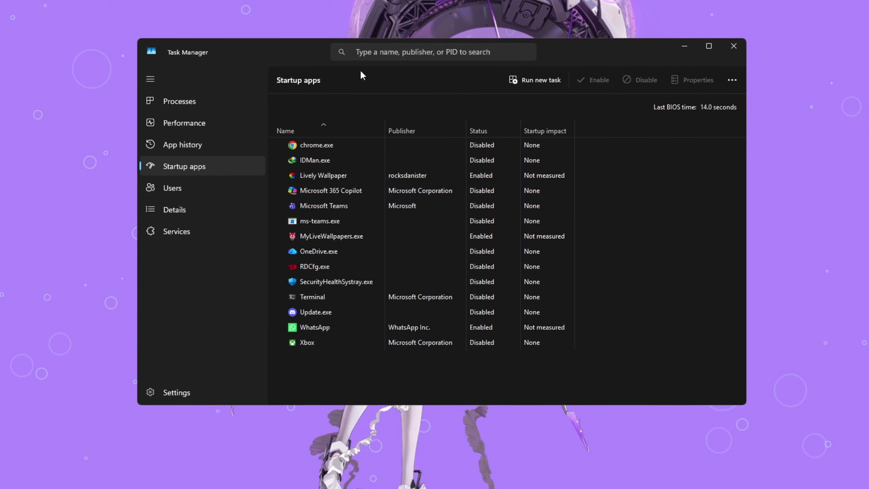
left_click(537, 174)
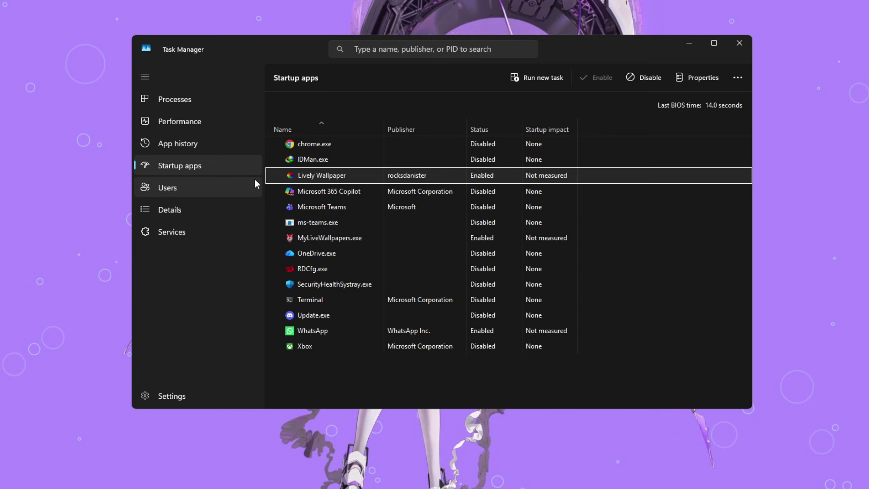
right_click(470, 177)
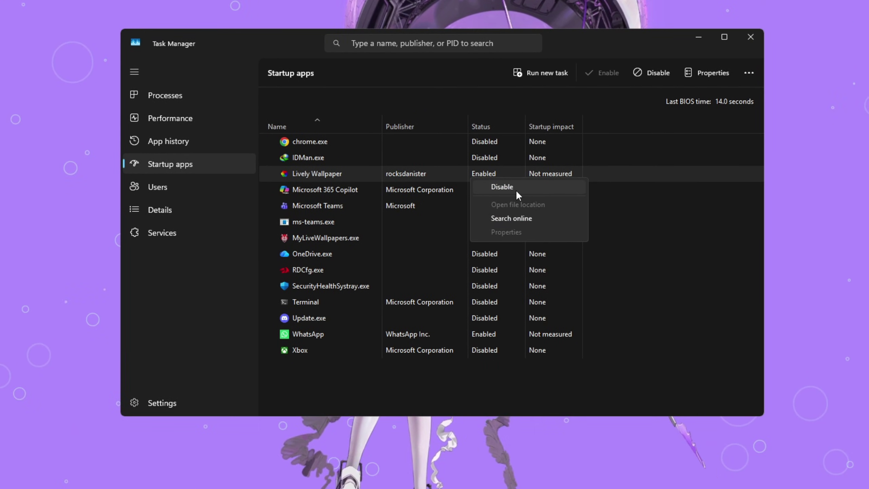
left_click(318, 205)
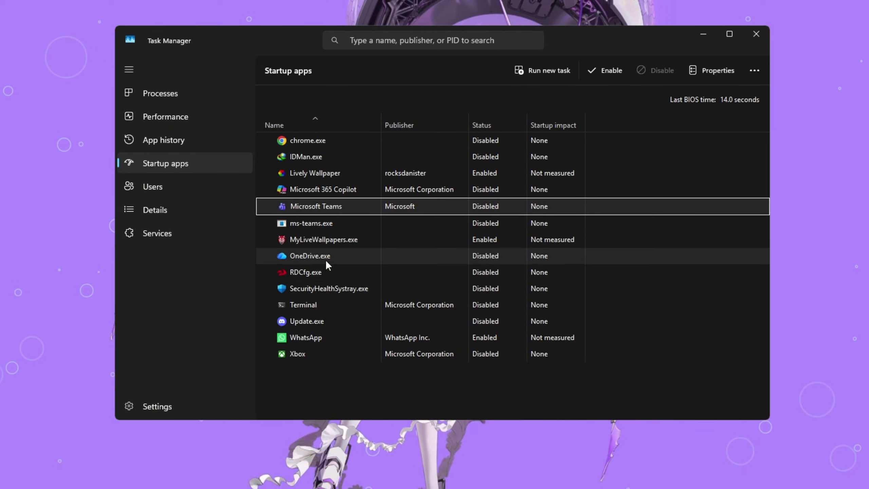
left_click(270, 242)
right_click(478, 238)
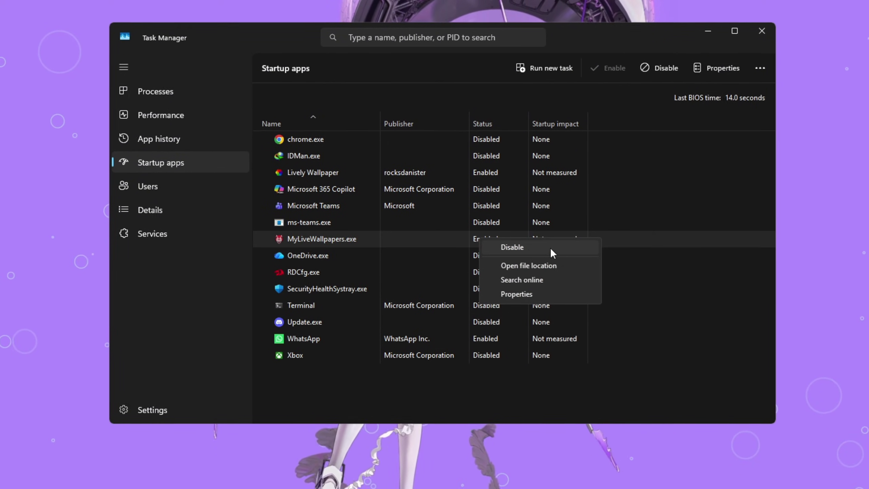
left_click(297, 289)
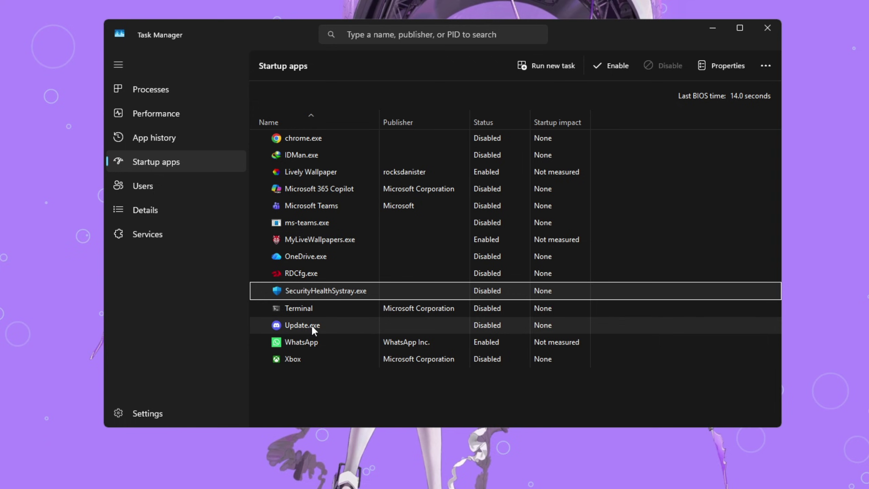
left_click(460, 344)
right_click(471, 349)
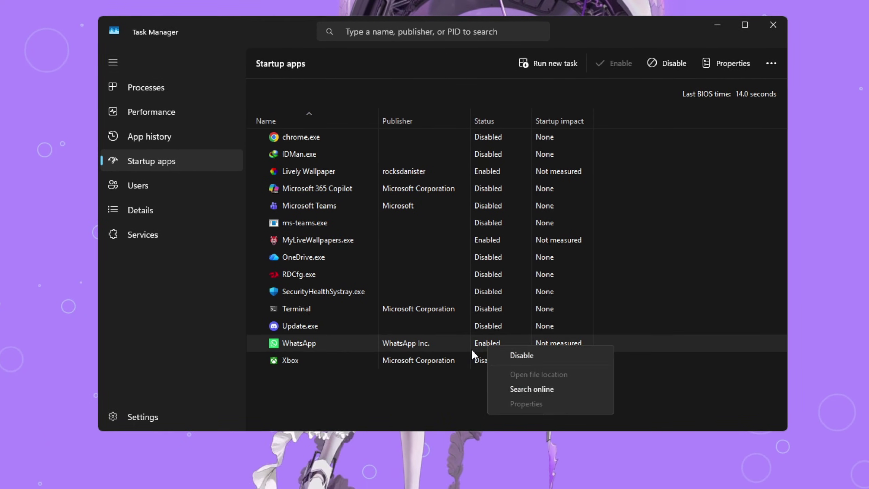